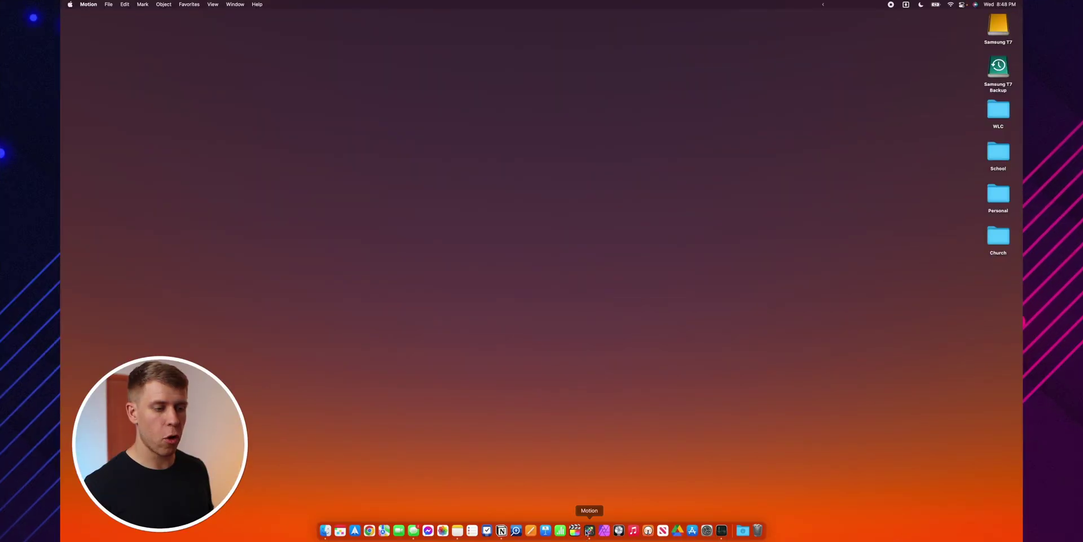
# - Launch Motion and create a Final Cut Effect project at 30 fps
pyautogui.click(587, 521)
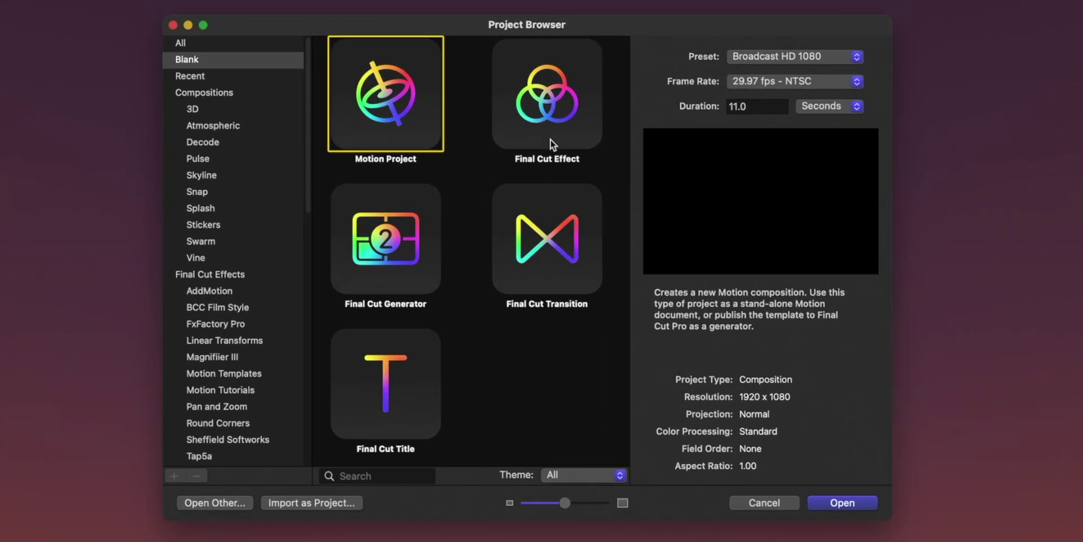
pyautogui.click(550, 145)
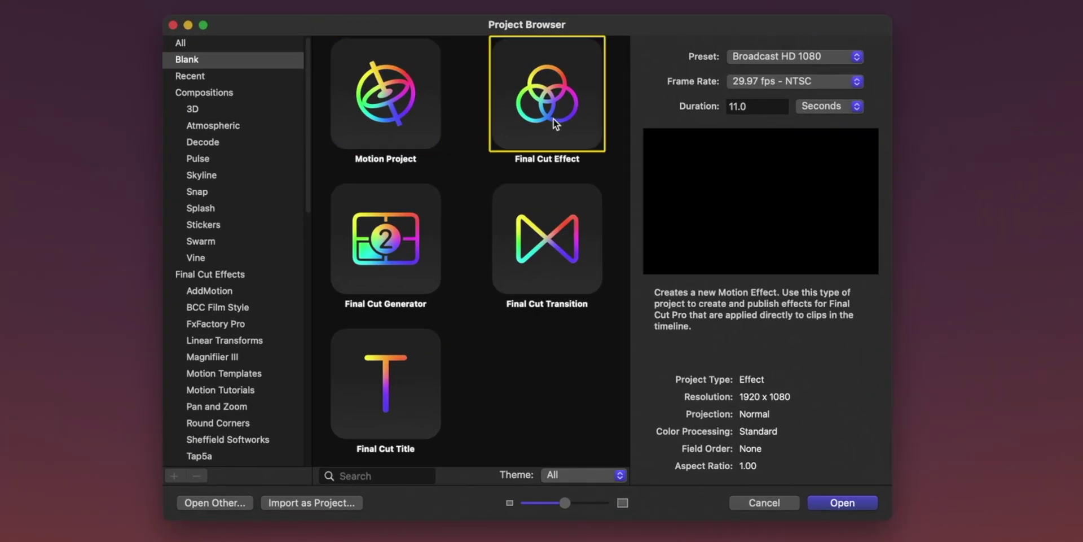
pyautogui.click(798, 84)
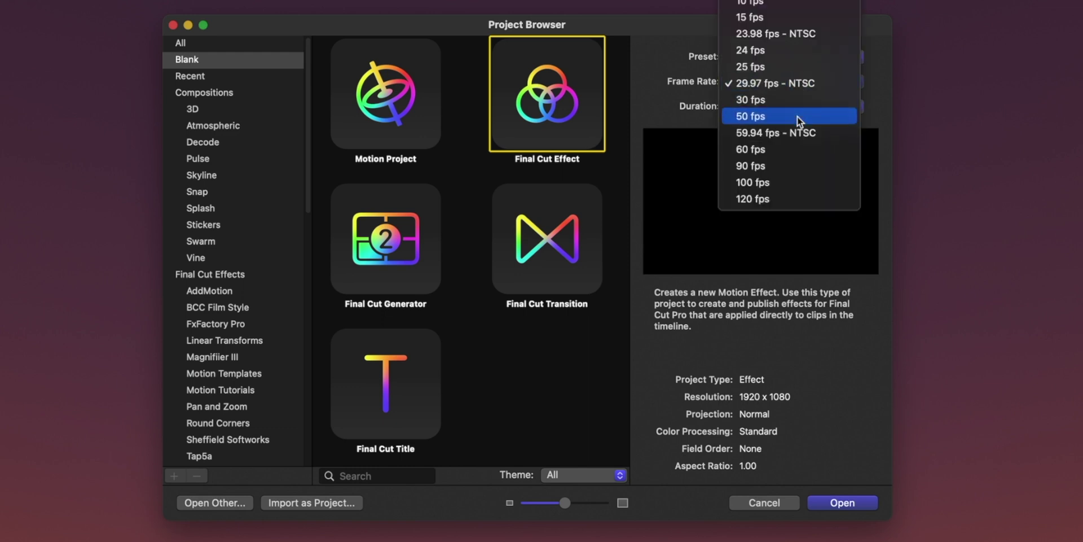
pyautogui.click(796, 104)
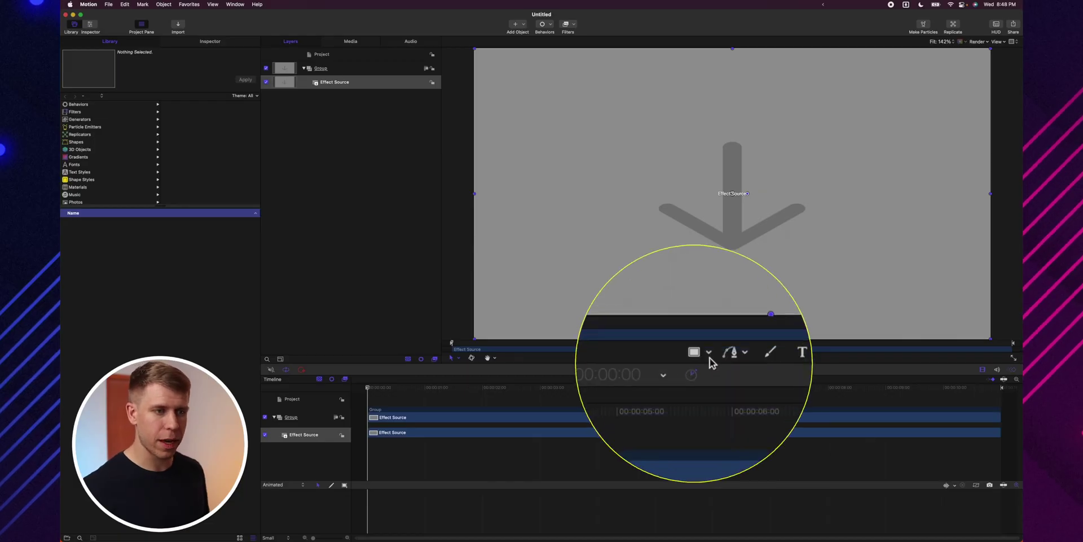
# - Draw a white rectangle and reset its Position so it sits centred on the canvas
pyautogui.click(702, 359)
pyautogui.click(705, 368)
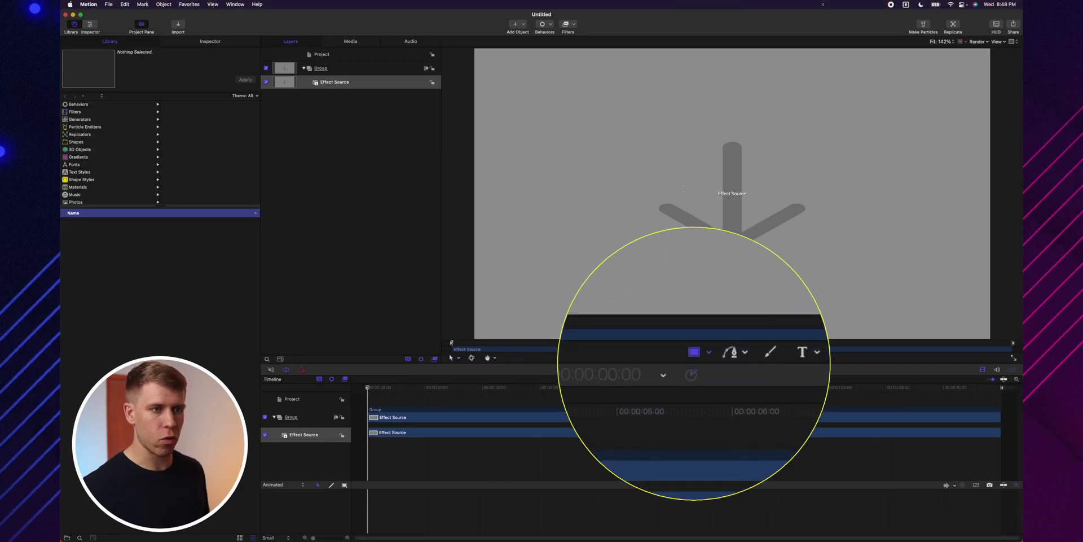
pyautogui.moveTo(658, 98); pyautogui.dragTo(810, 306)
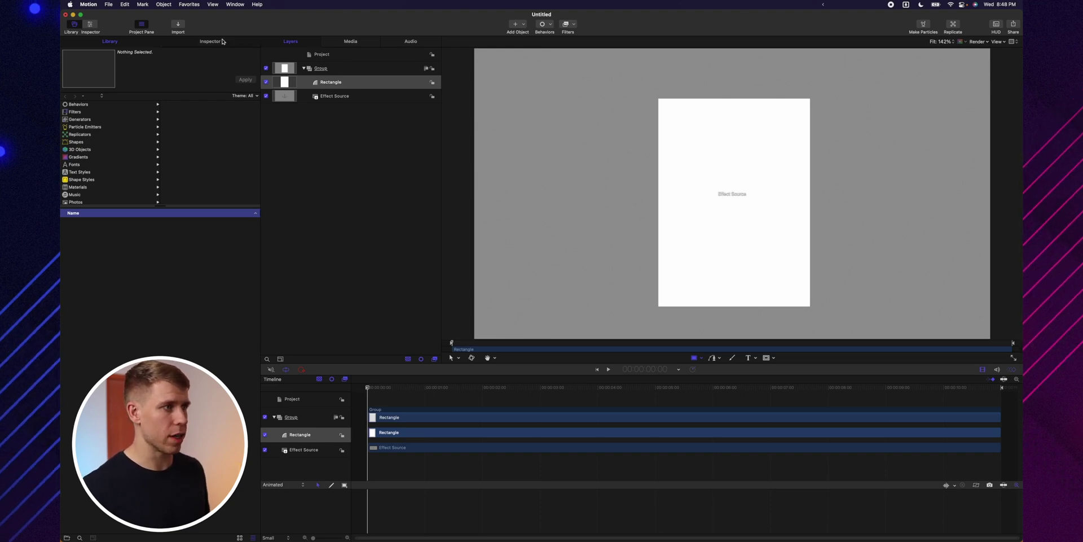
pyautogui.click(210, 41)
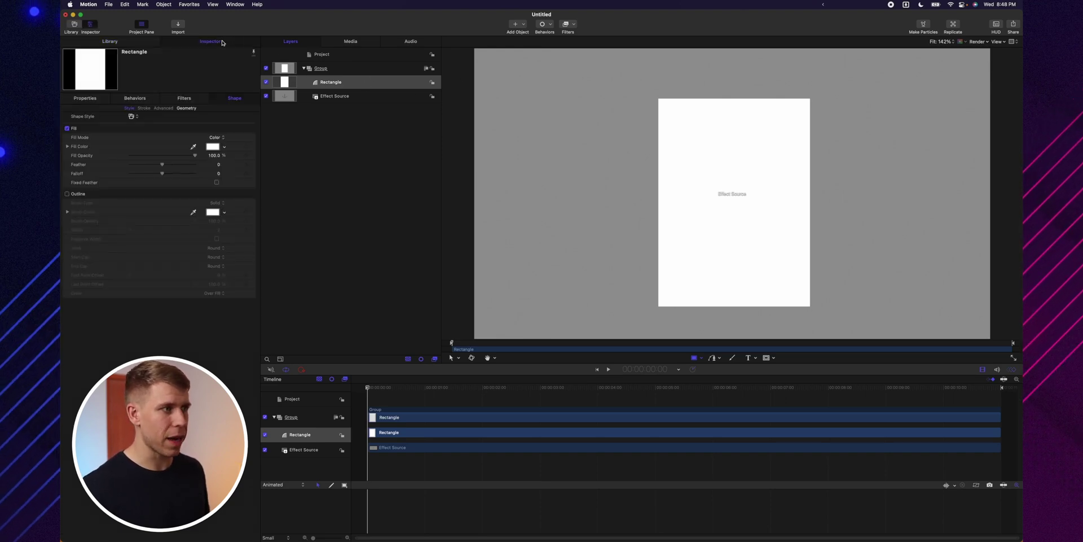
pyautogui.click(85, 104)
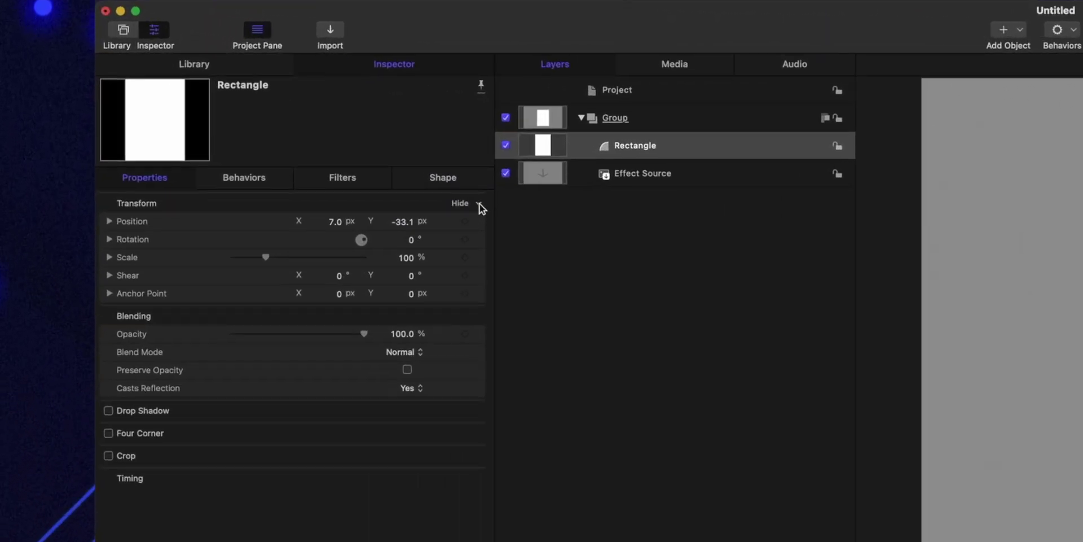
pyautogui.click(479, 205)
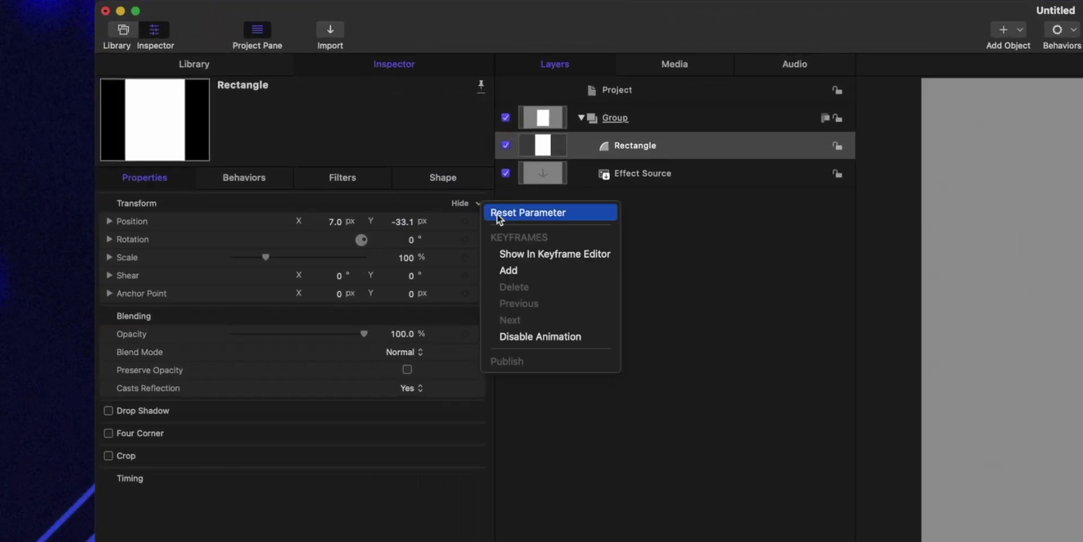
pyautogui.click(496, 213)
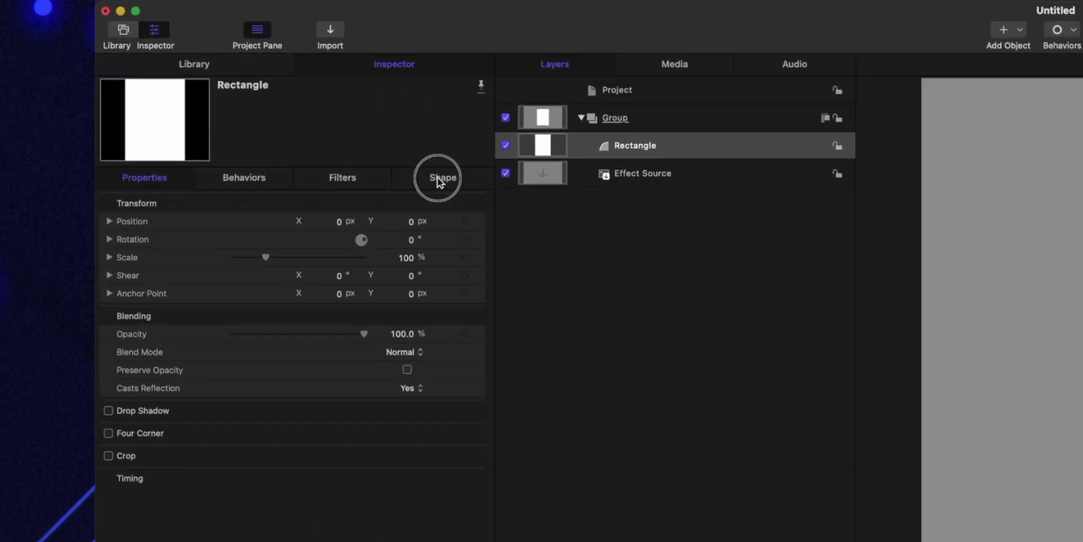
# - Set the rectangle's Geometry height to 800 px and corner Roundness to 29
pyautogui.click(439, 180)
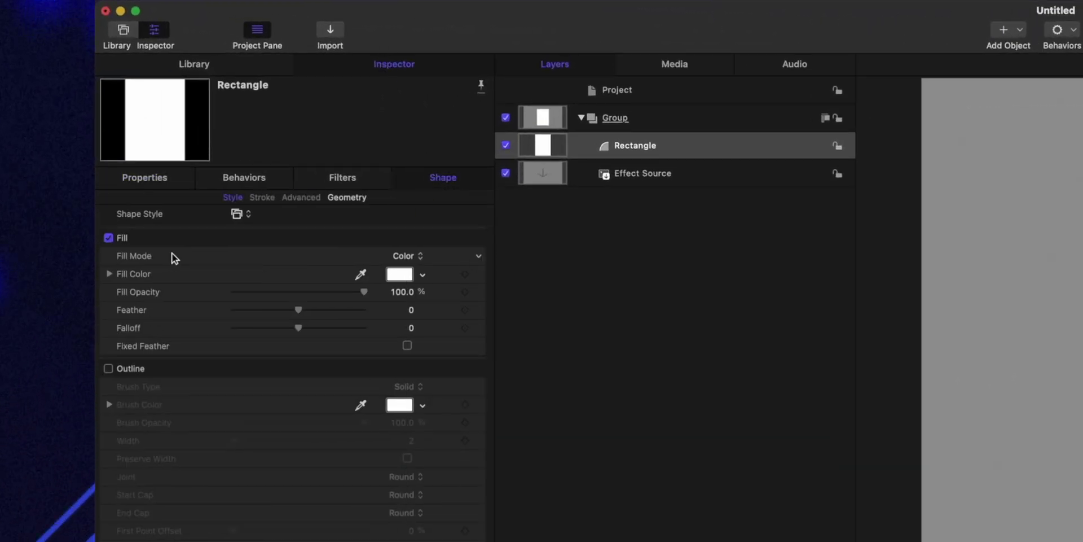
pyautogui.click(347, 198)
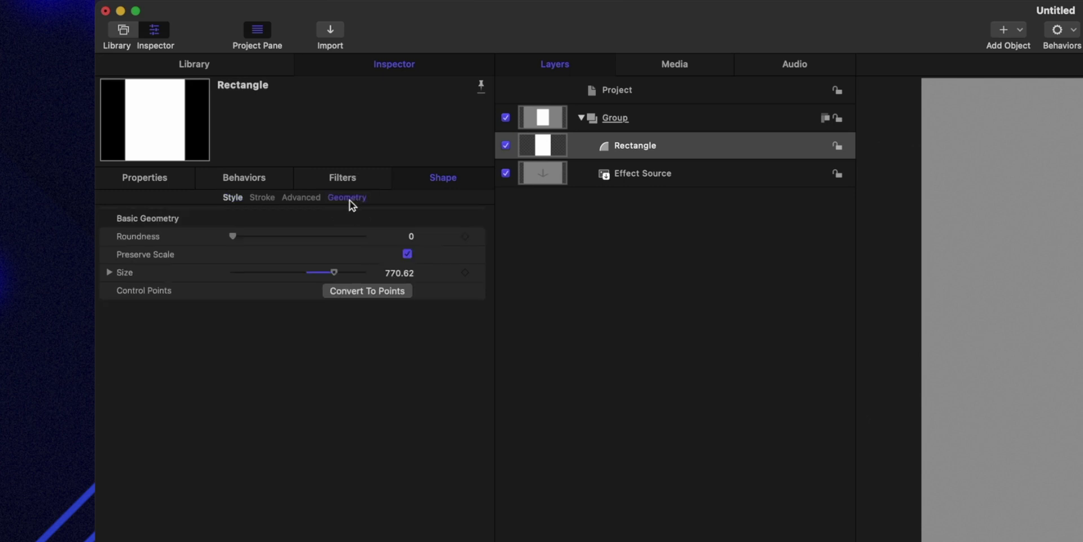
pyautogui.click(108, 272)
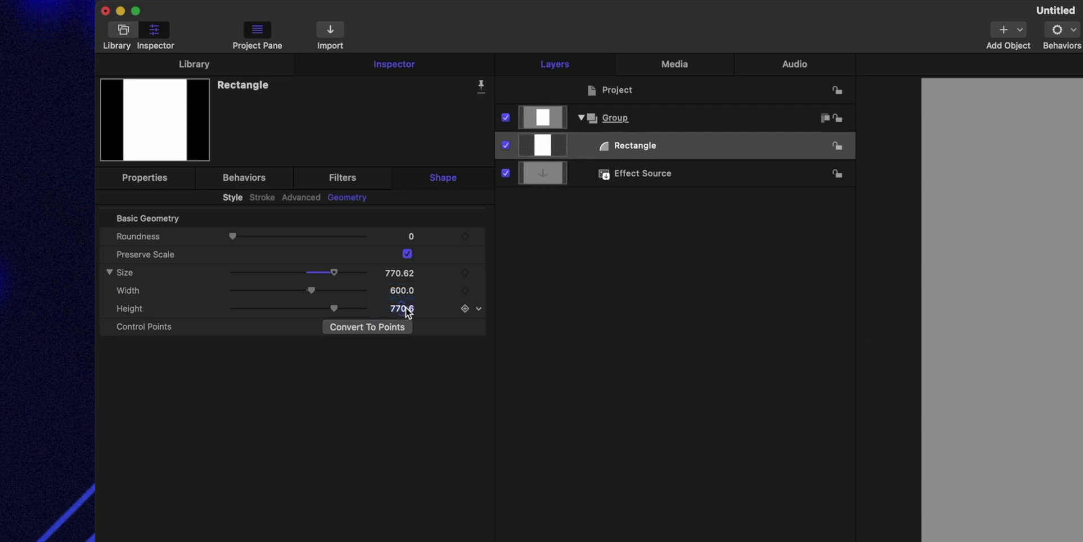
pyautogui.write('800')
pyautogui.press('Return')
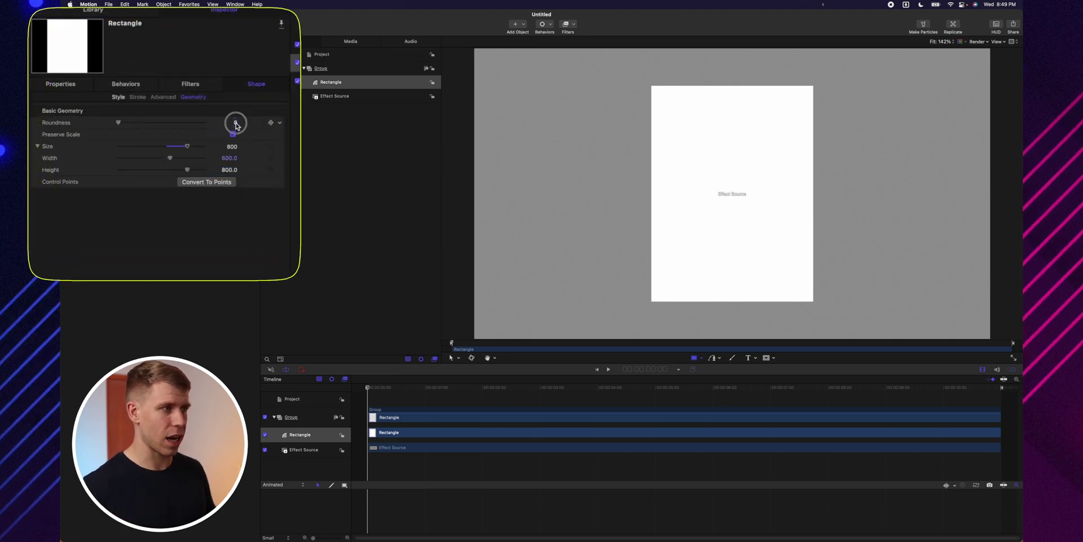
pyautogui.click(219, 128)
pyautogui.press('Return')
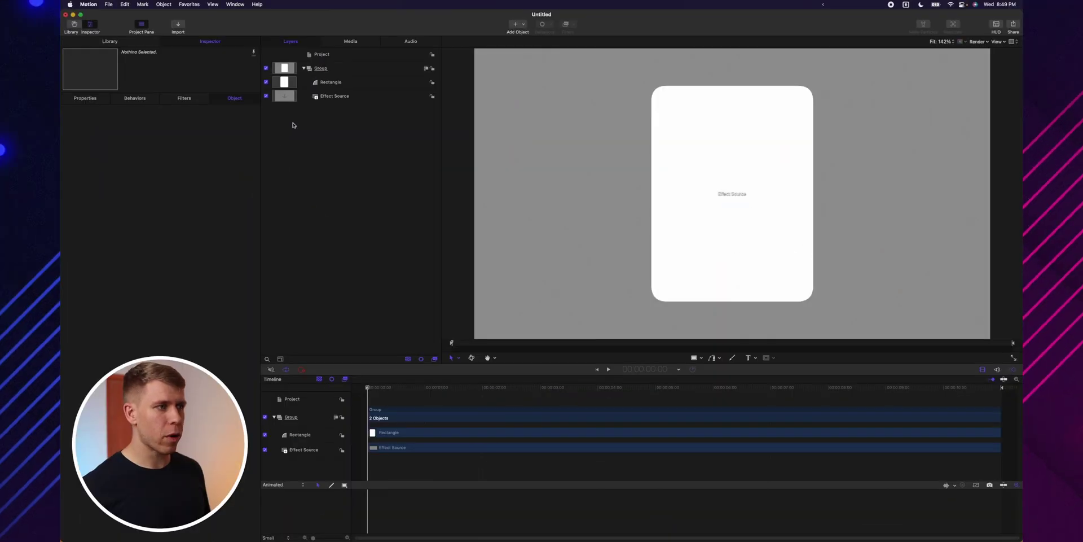
# - Duplicate Rectangle as Rectangle Glow with Fill off and a 1-width white outline
pyautogui.rightClick(327, 86)
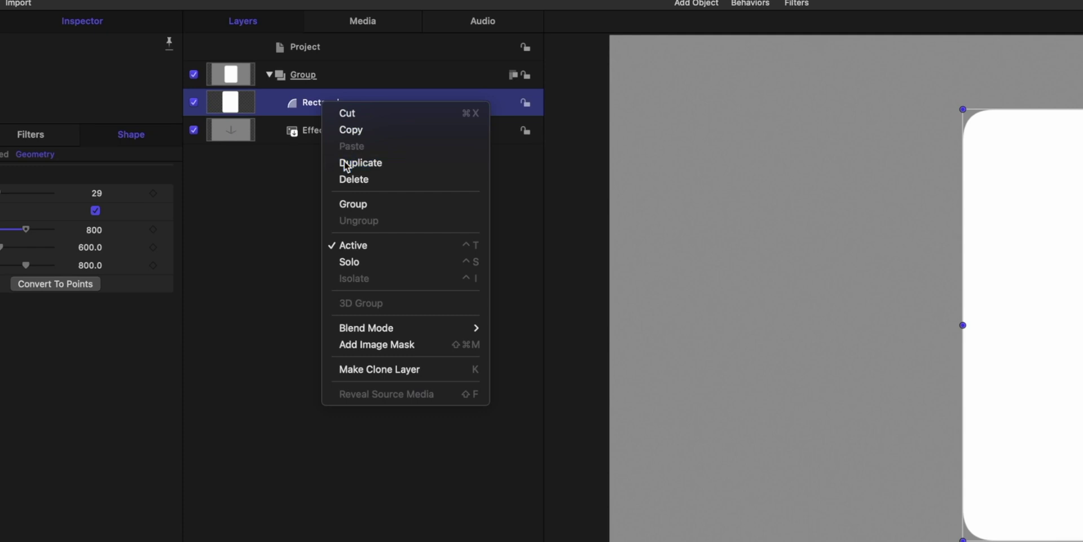
pyautogui.click(346, 163)
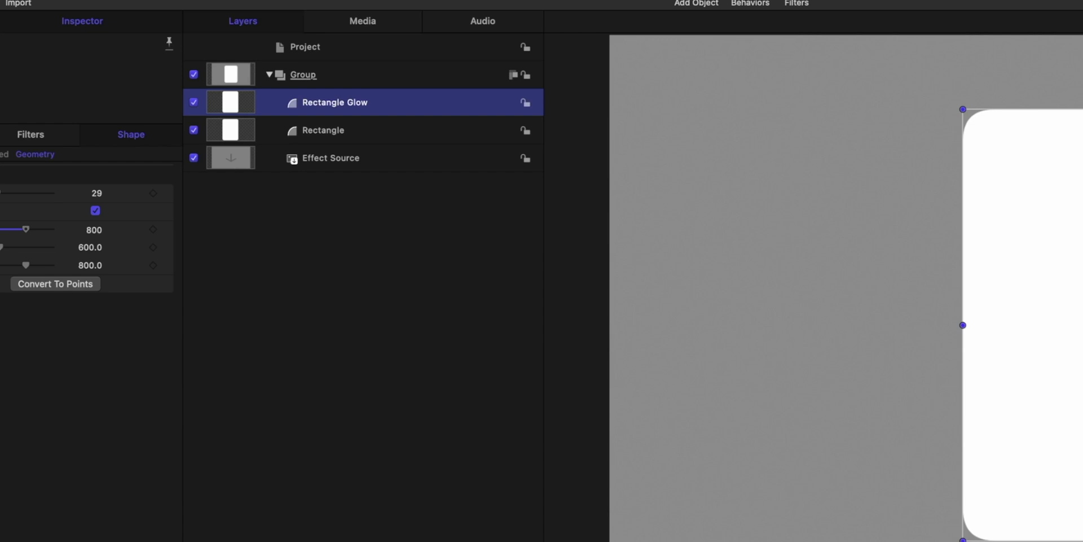
pyautogui.click(220, 154)
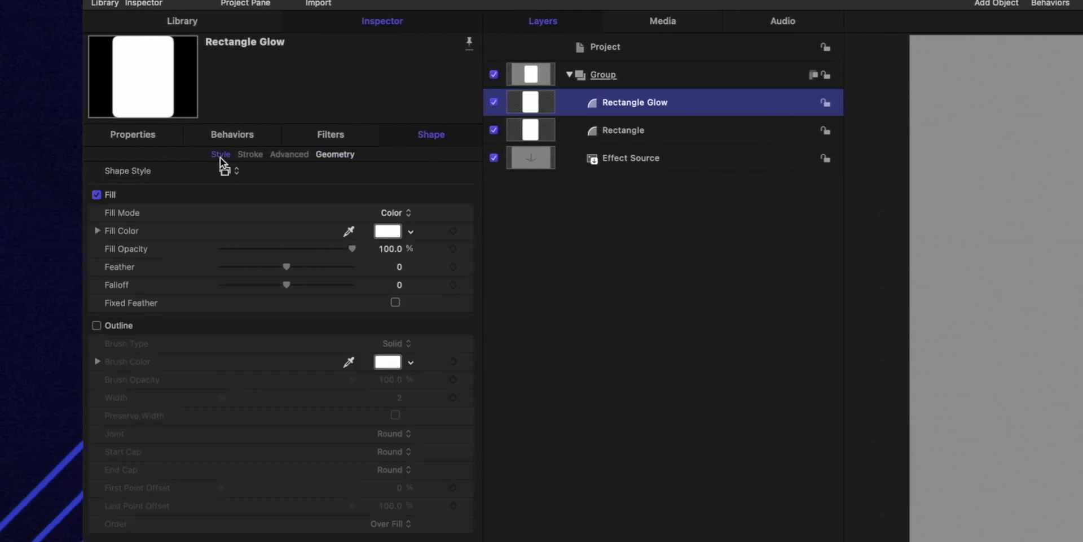
pyautogui.click(97, 195)
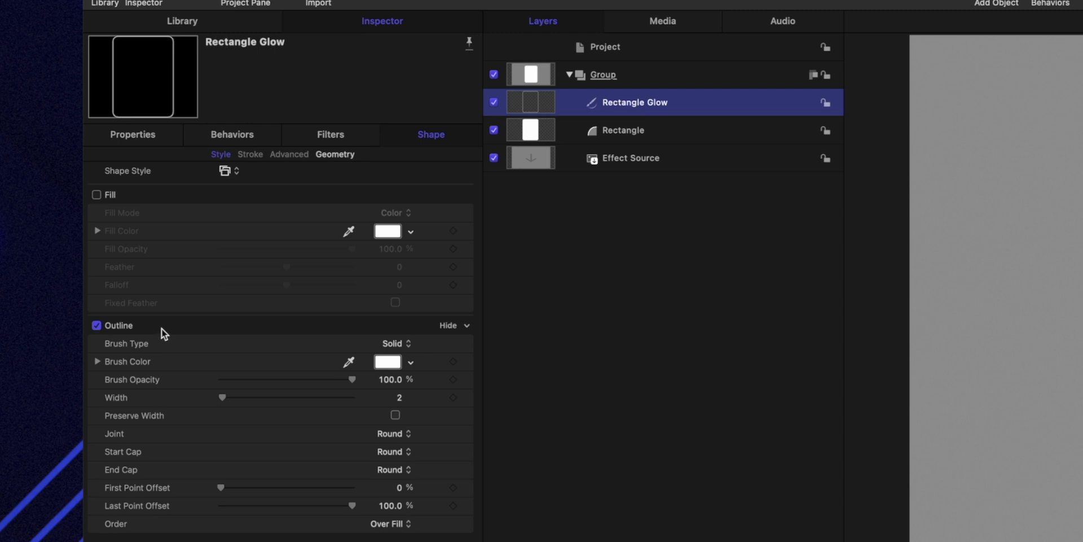
pyautogui.click(399, 399)
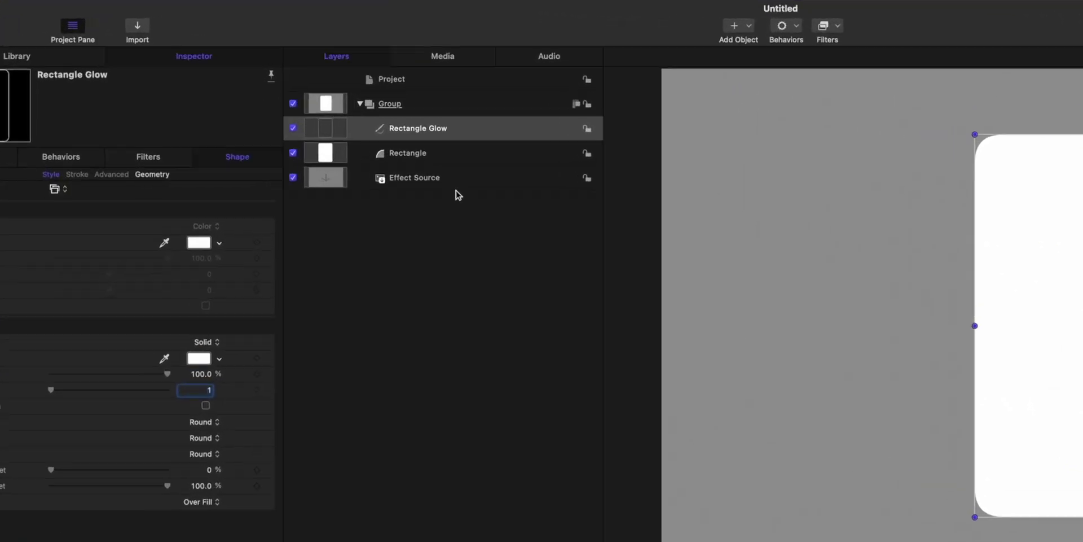
pyautogui.click(365, 110)
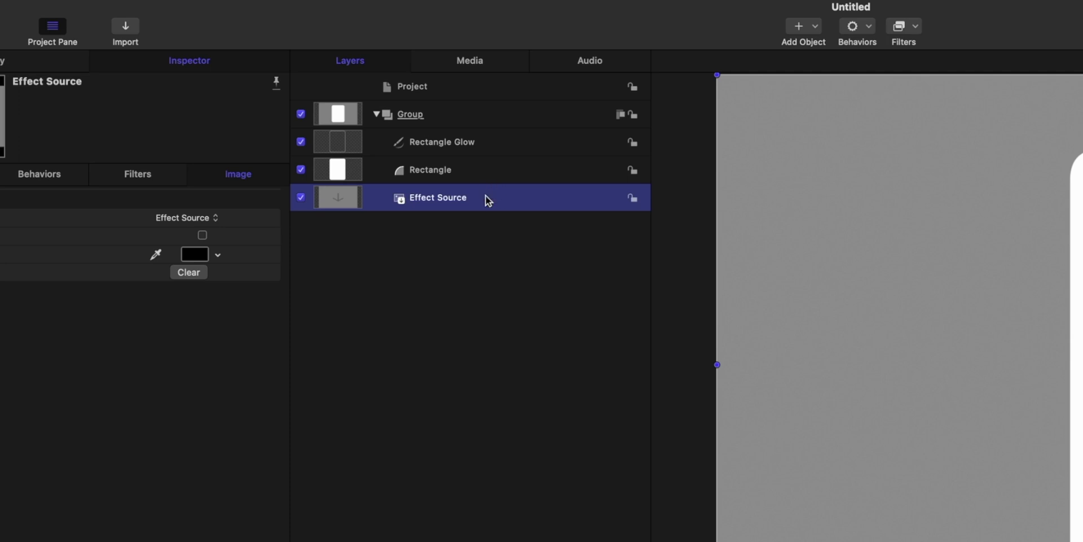
# - Add an Image Mask to Effect Source with the Rectangle layer as its Mask Source
pyautogui.rightClick(485, 202)
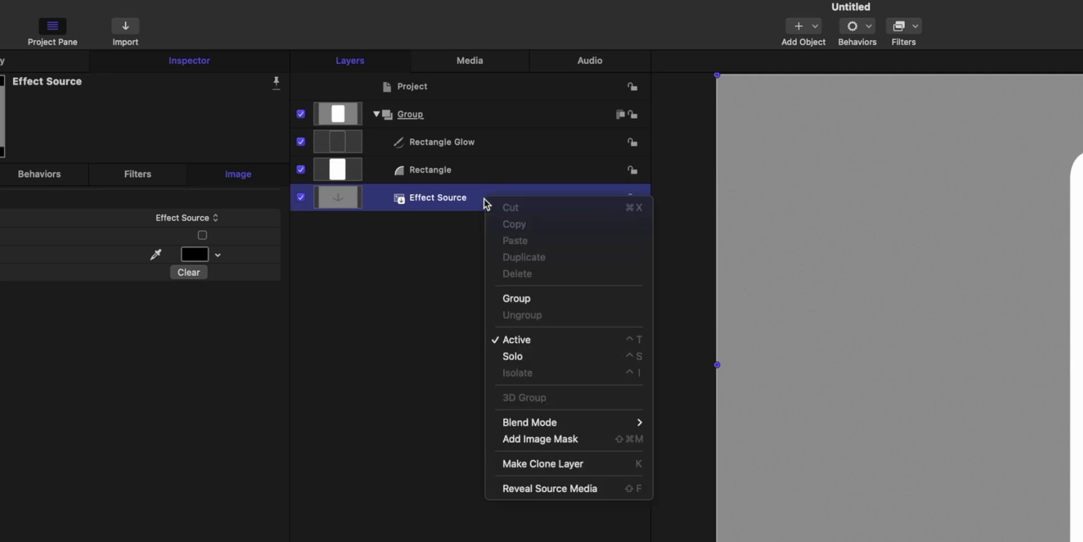
pyautogui.click(542, 439)
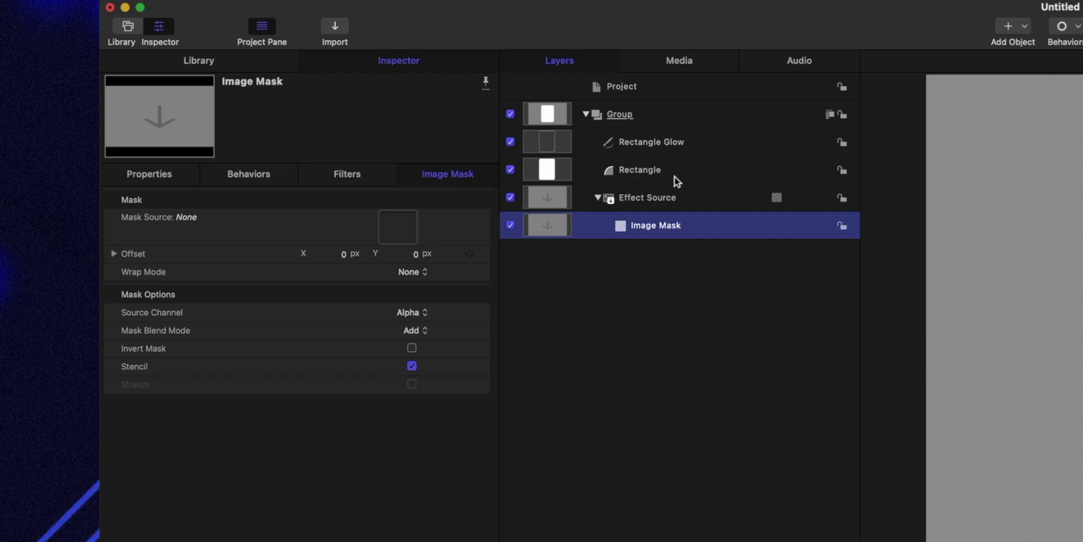
pyautogui.moveTo(661, 178); pyautogui.dragTo(398, 227)
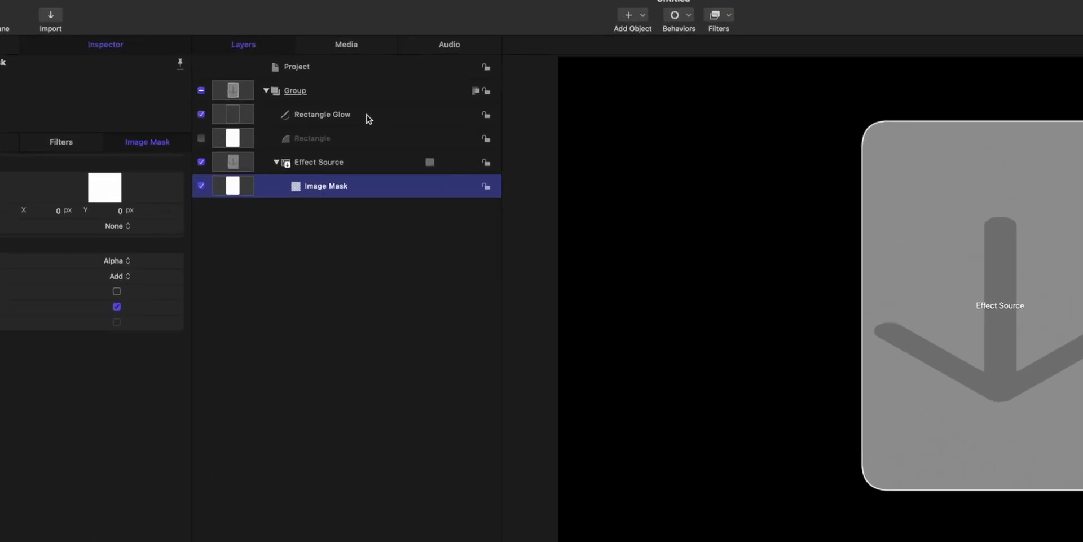
# - Add an Outer Glow filter to the Rectangle Glow layer
pyautogui.click(362, 83)
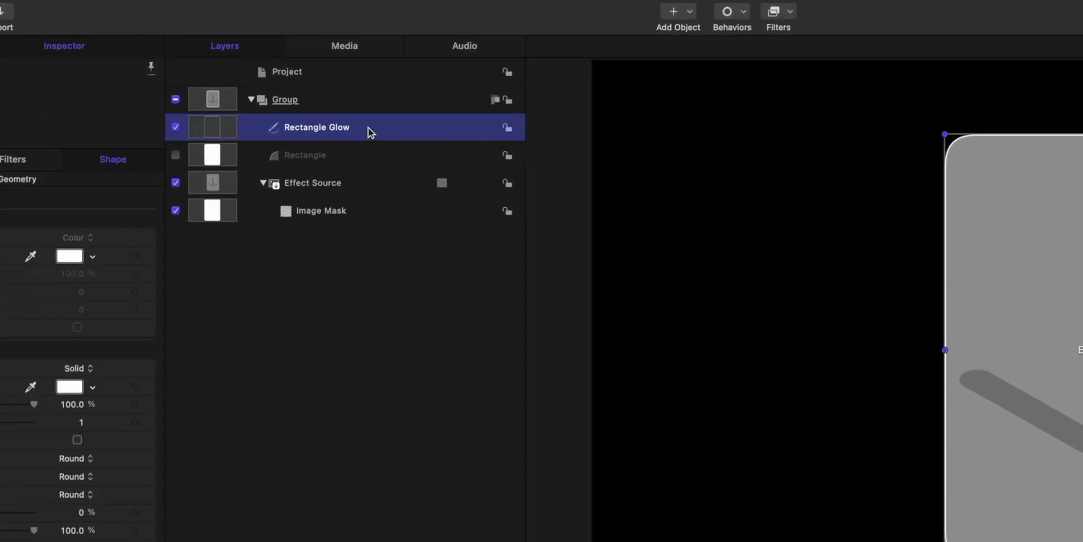
pyautogui.click(790, 22)
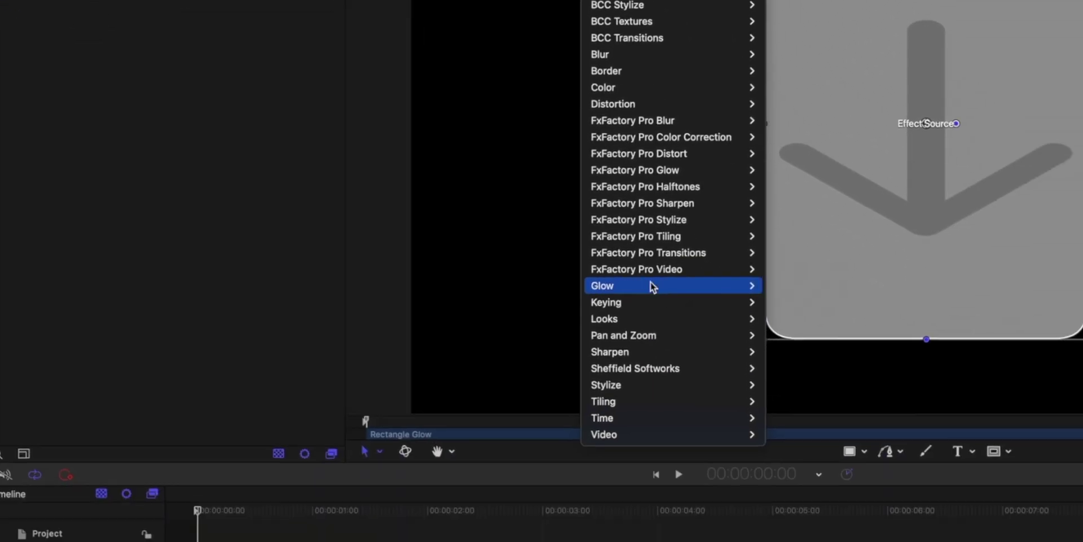
pyautogui.moveTo(832, 513)
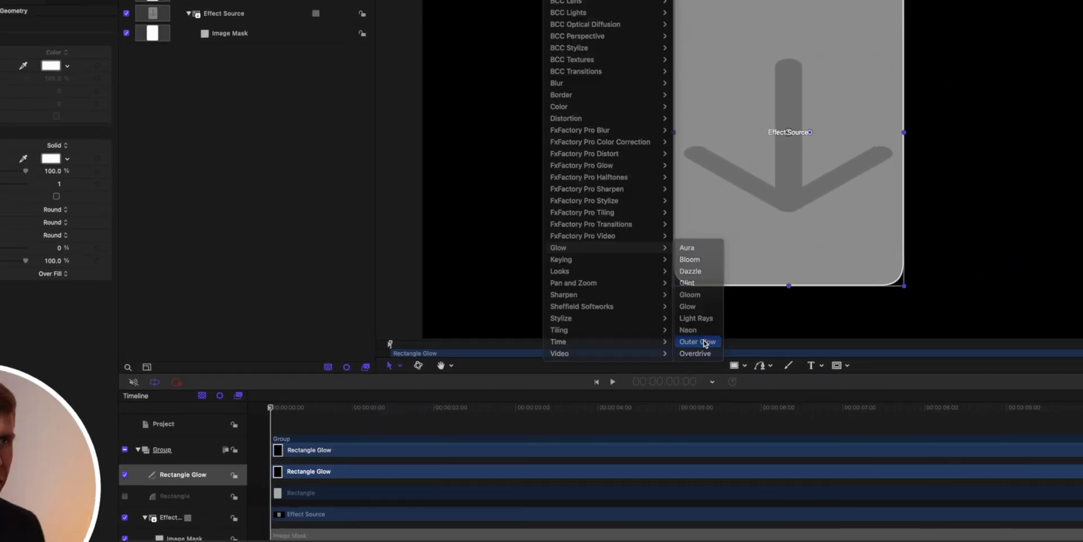
pyautogui.click(748, 342)
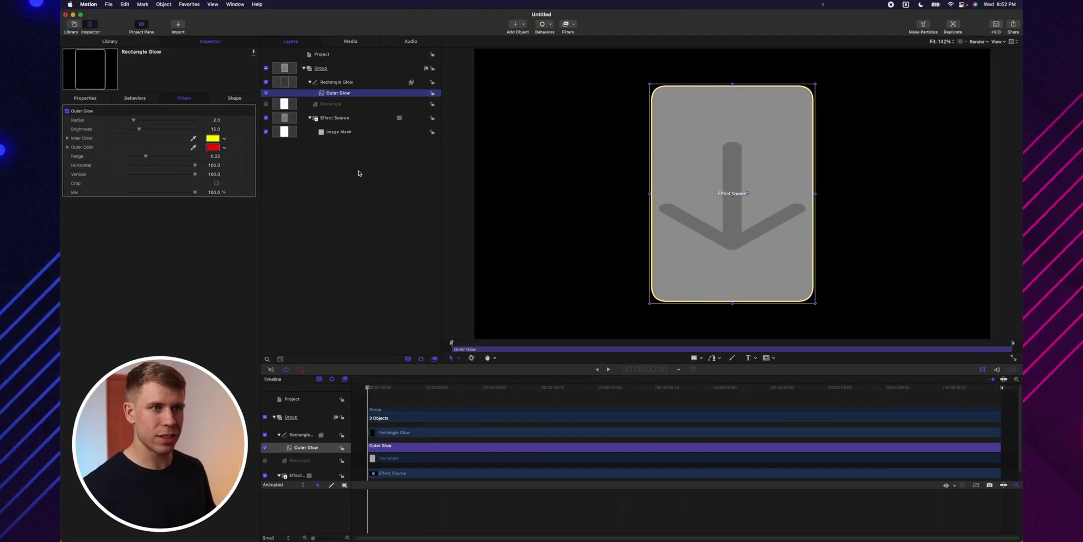
# - Make the Outer Glow's inner colour blue and set its Radius to 4.0
pyautogui.click(224, 138)
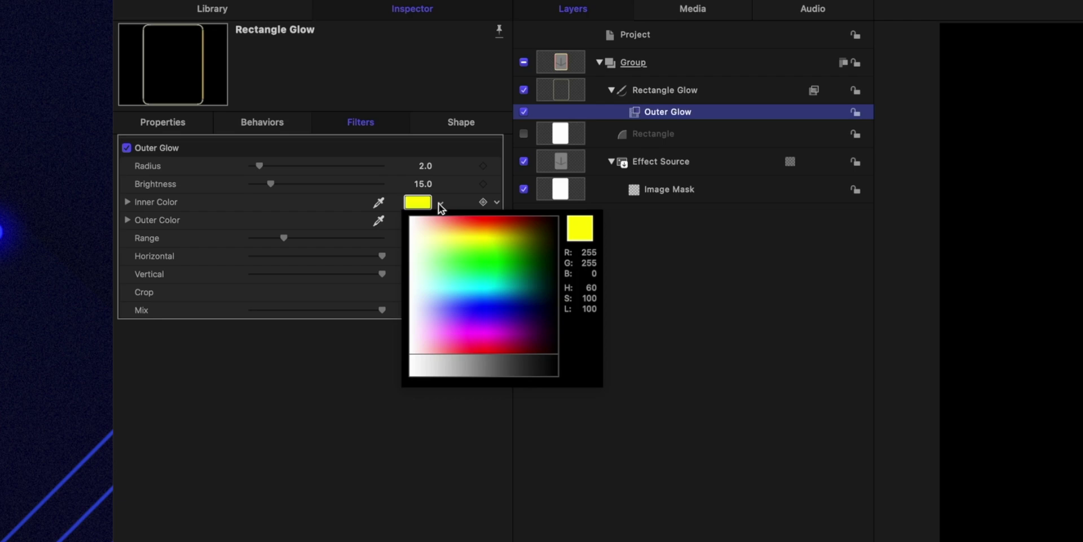
pyautogui.click(485, 309)
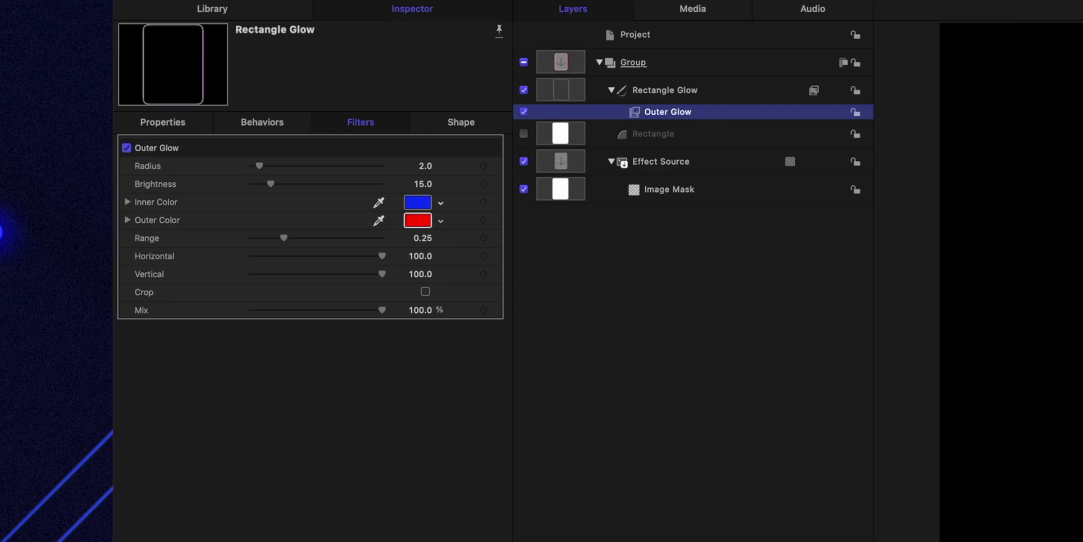
pyautogui.click(412, 200)
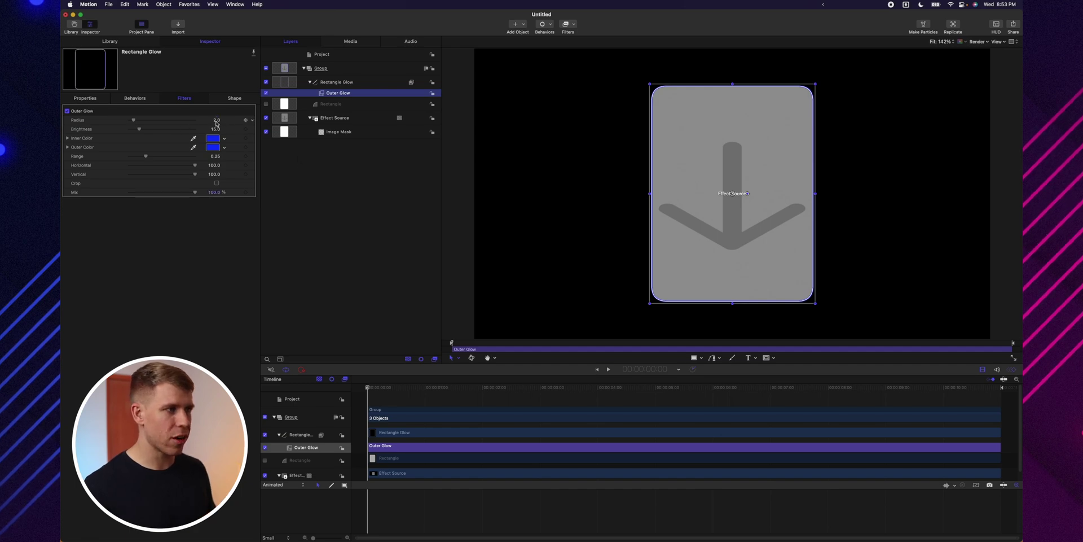
pyautogui.press('Return')
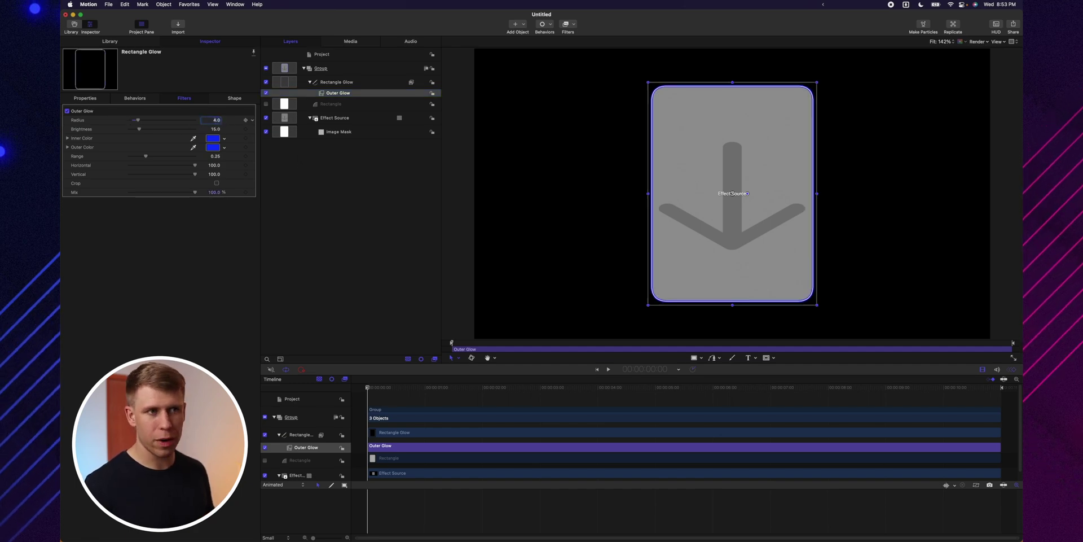
pyautogui.click(300, 186)
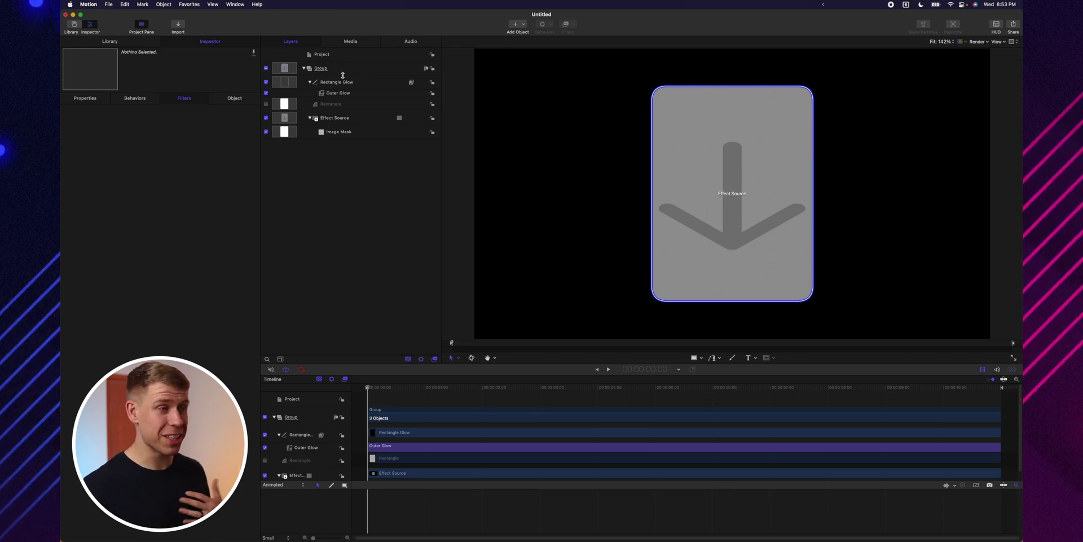
# - Add a Gaussian Blur with Amount 17 above Rectangle Glow's Outer Glow
pyautogui.click(350, 92)
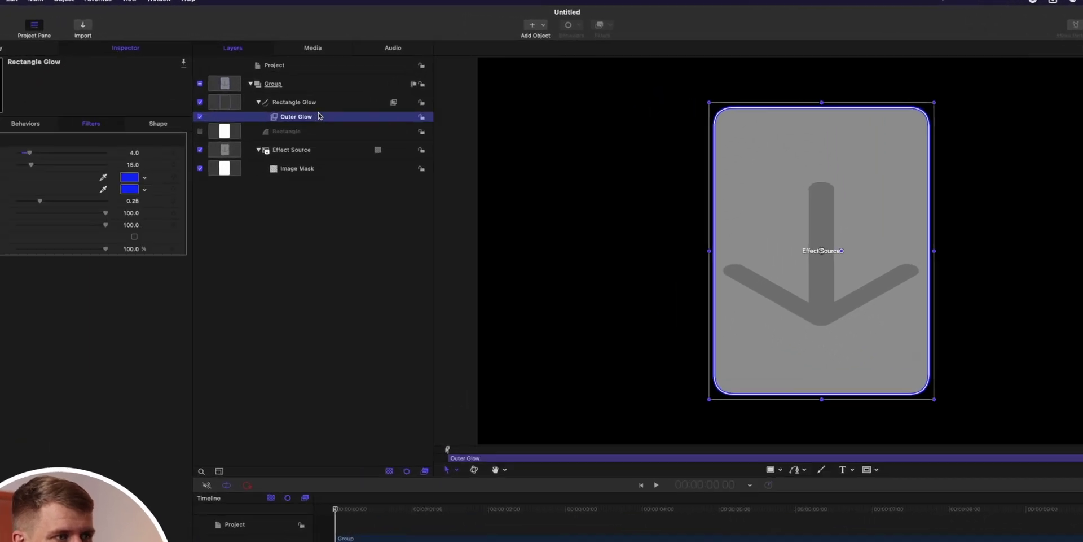
pyautogui.click(574, 25)
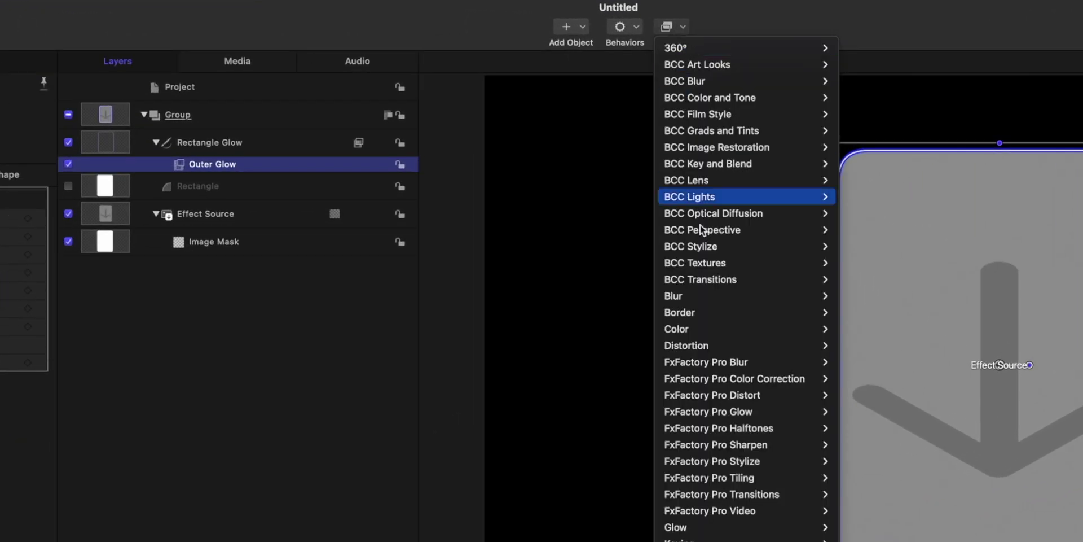
pyautogui.moveTo(743, 295)
pyautogui.click(866, 379)
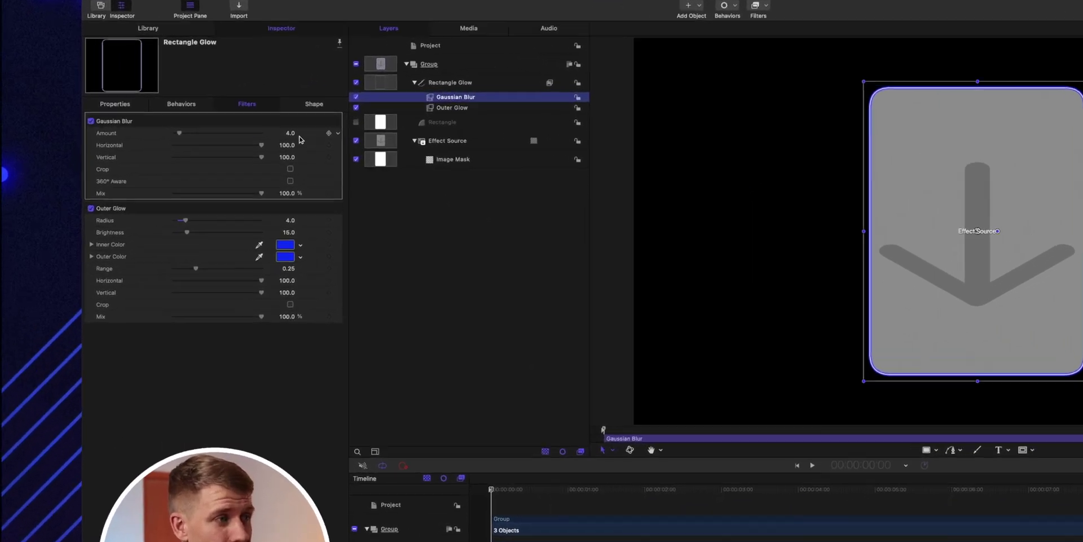
pyautogui.click(218, 121)
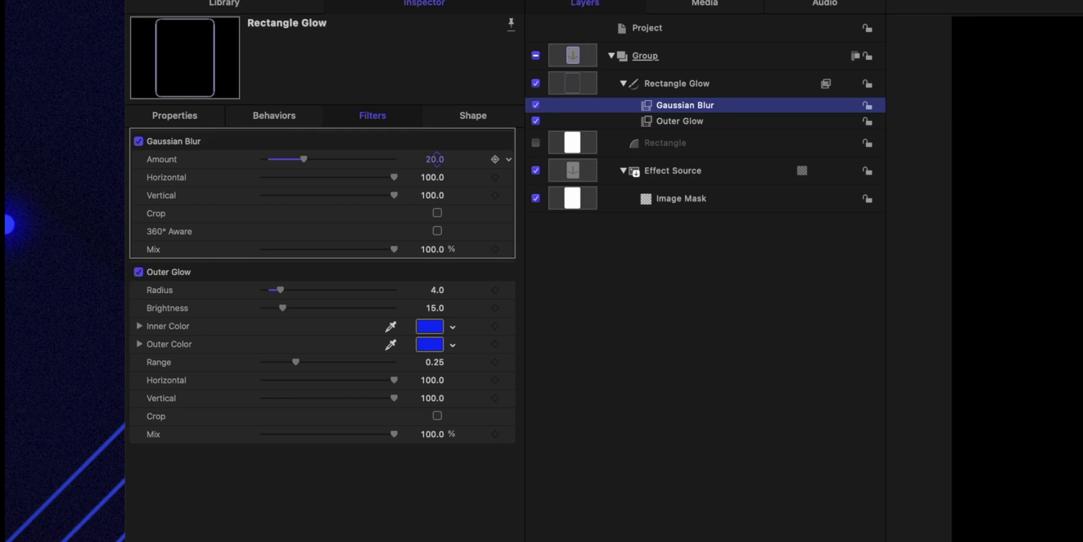
pyautogui.click(660, 294)
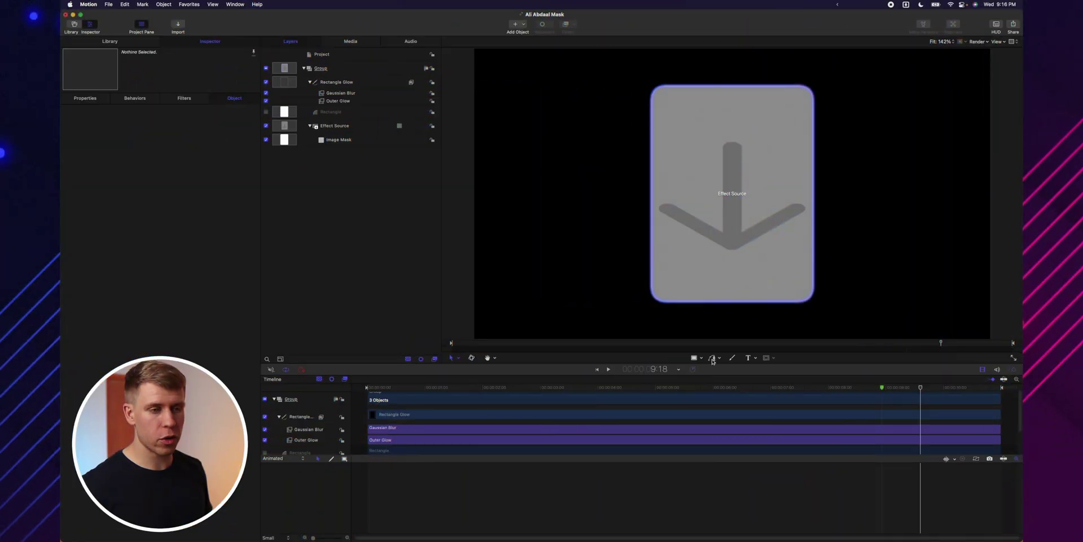
# - Draw a small white circle left of the rectangle and feather its edges to 16
pyautogui.click(703, 359)
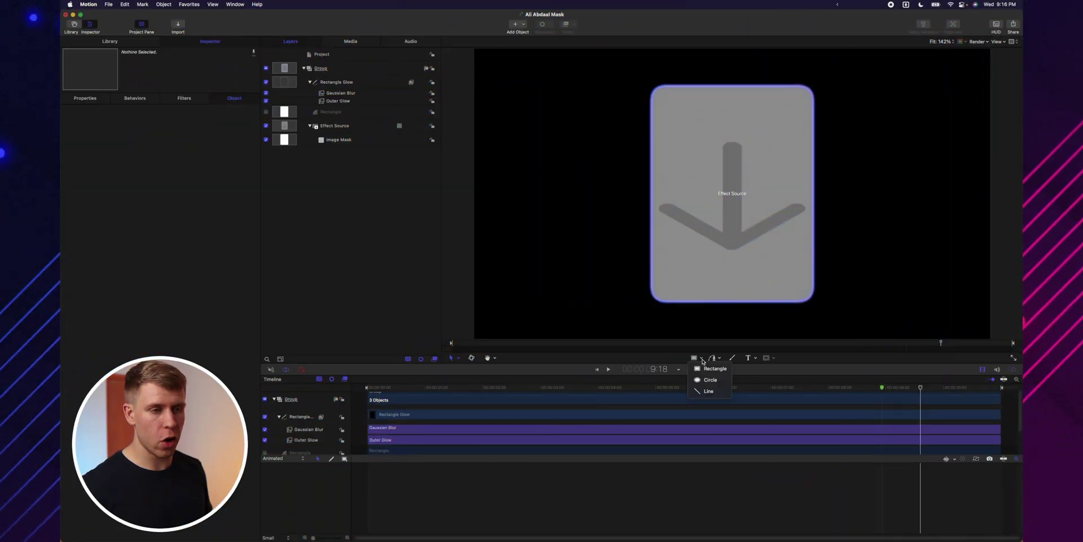
pyautogui.press('Return')
pyautogui.moveTo(588, 218)
pyautogui.mouseDown()
pyautogui.moveTo(590, 205)
pyautogui.moveTo(598, 217)
pyautogui.mouseUp()
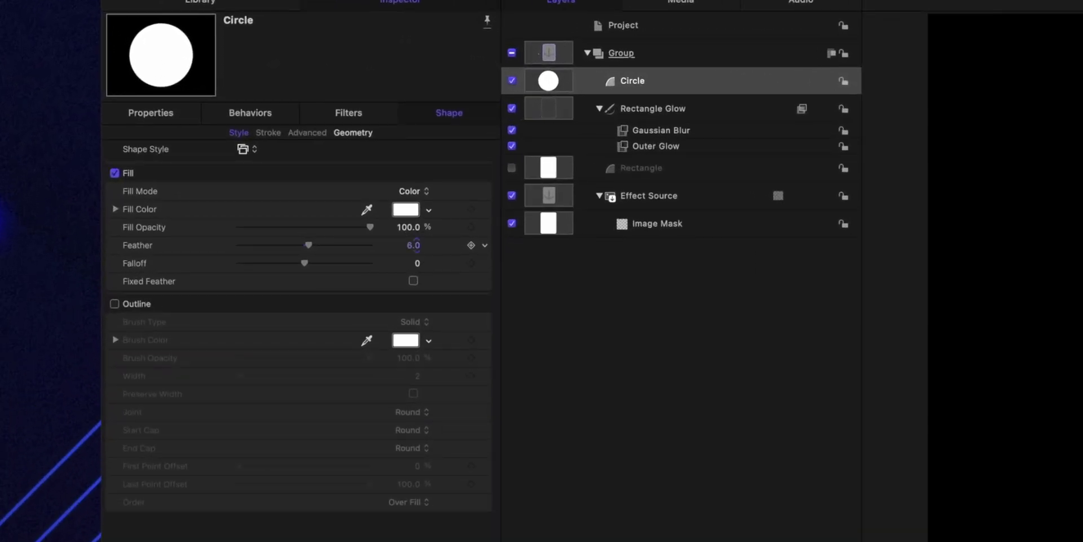
pyautogui.moveTo(411, 245); pyautogui.dragTo(408, 245)
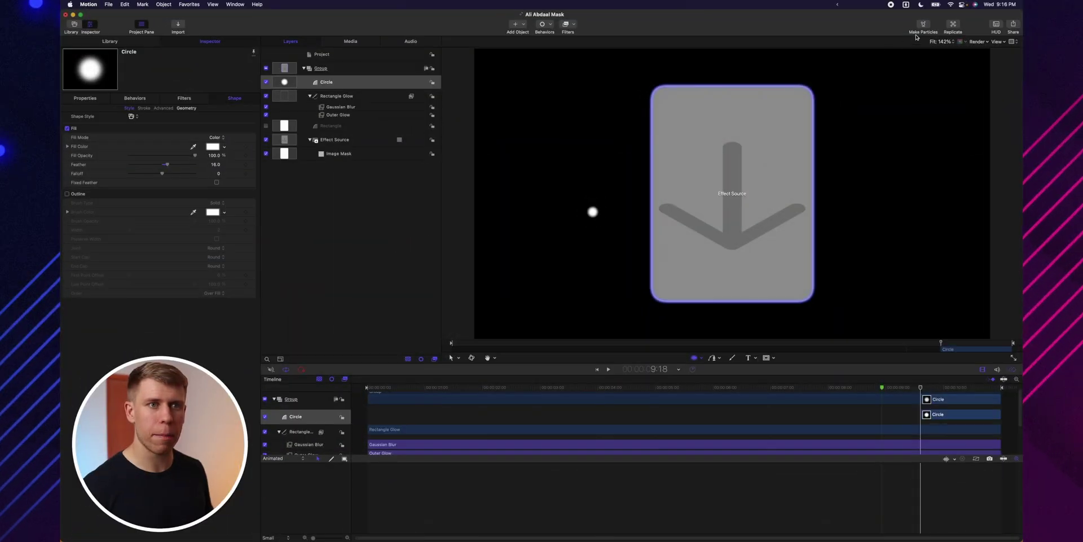
# - Turn the circle into a particle Emitter and select it together with its Circle cell
pyautogui.click(924, 26)
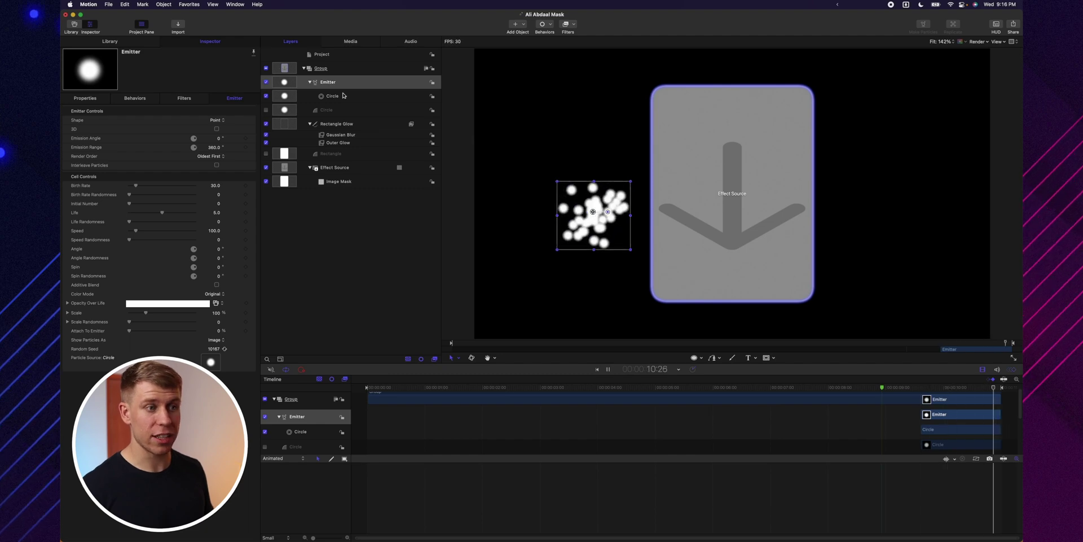
pyautogui.scroll(-3, 931, 393)
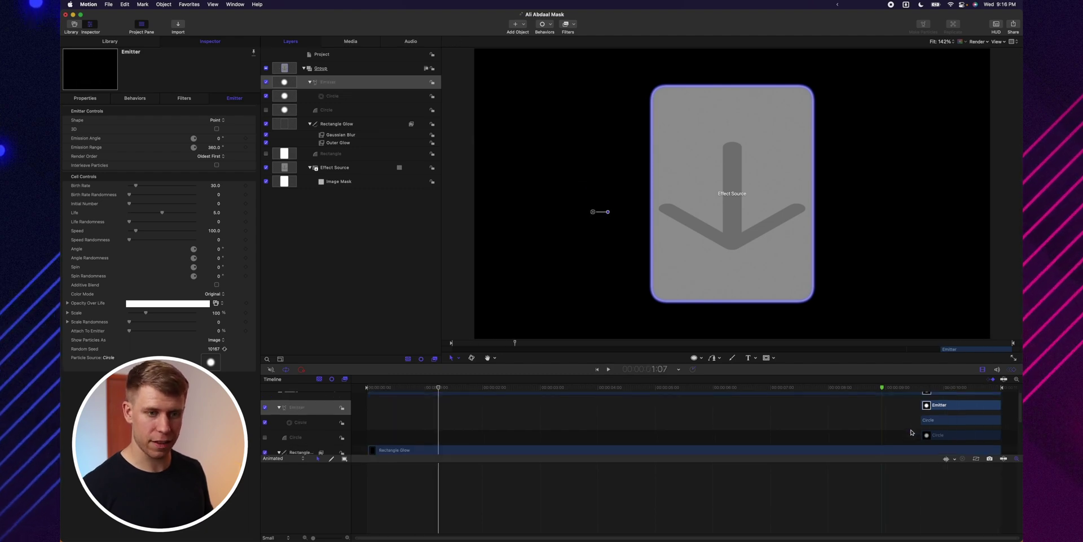
pyautogui.scroll(5, 910, 431)
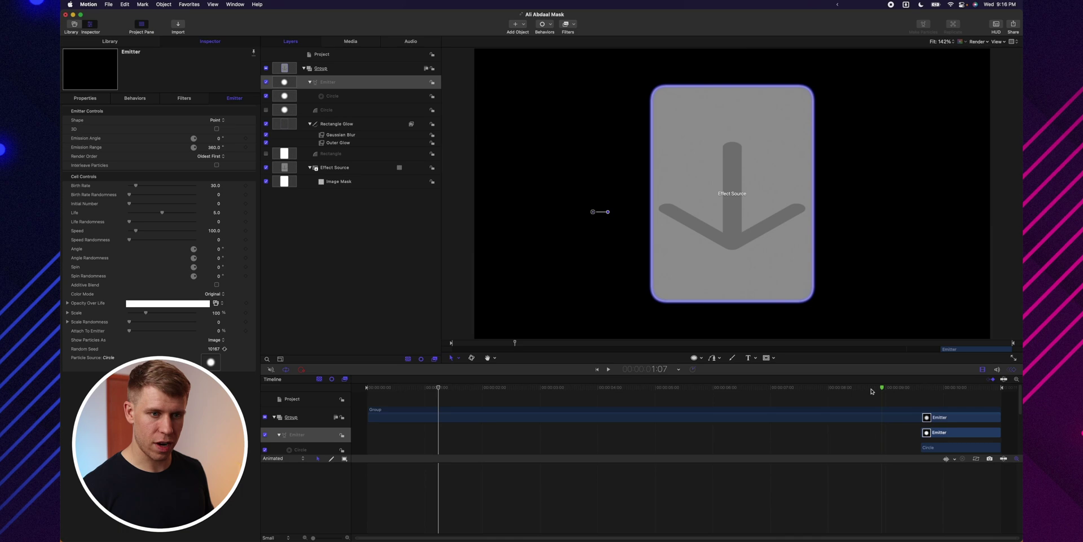
pyautogui.keyDown('shift'); pyautogui.click(932, 450); pyautogui.keyUp('shift')
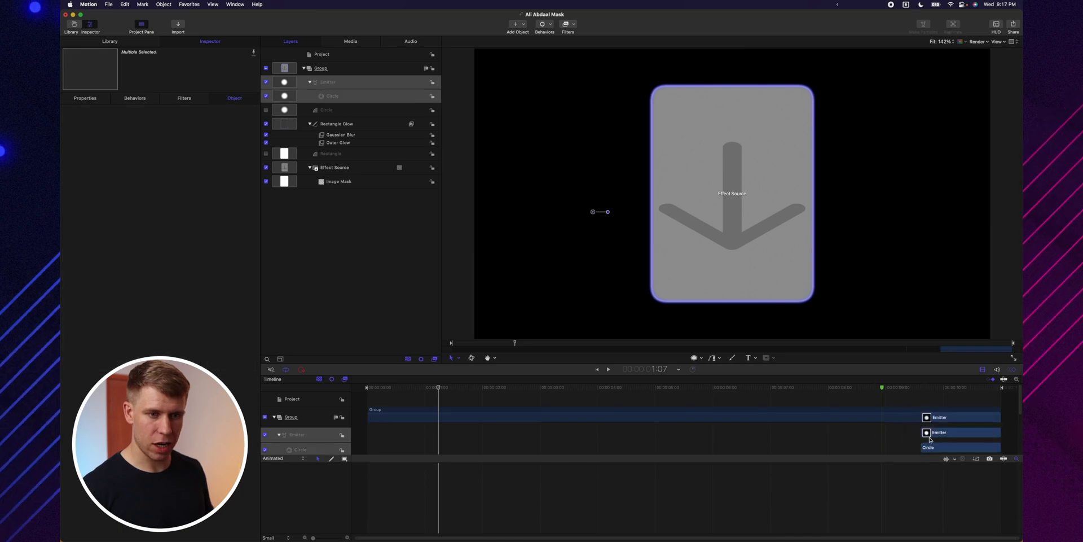
# - Move the Emitter and Circle clips to start at 0 s, preview, then select the Emitter
pyautogui.moveTo(924, 433); pyautogui.dragTo(368, 420)
pyautogui.scroll(3, 418, 415)
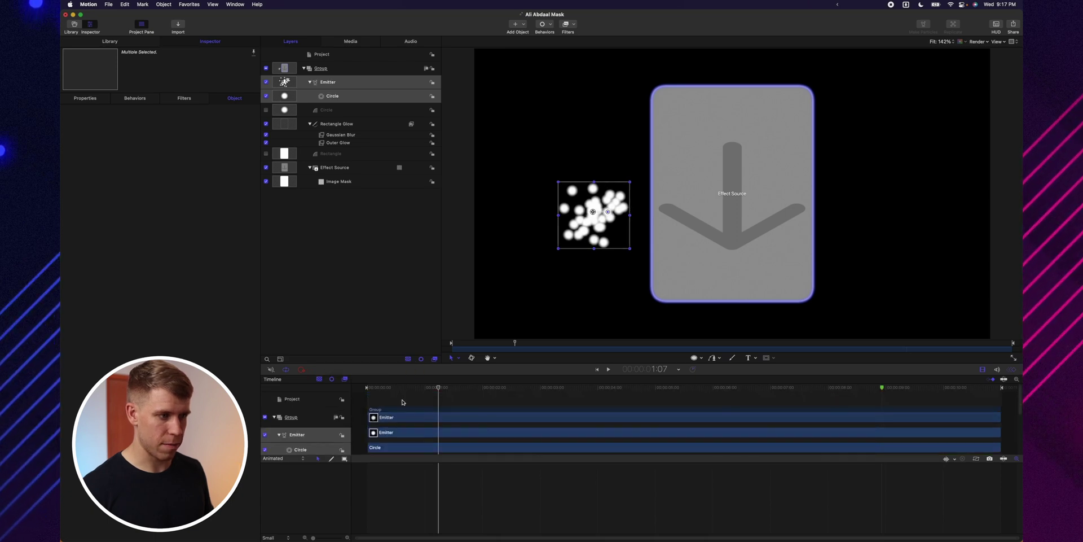
pyautogui.moveTo(402, 389); pyautogui.dragTo(350, 387)
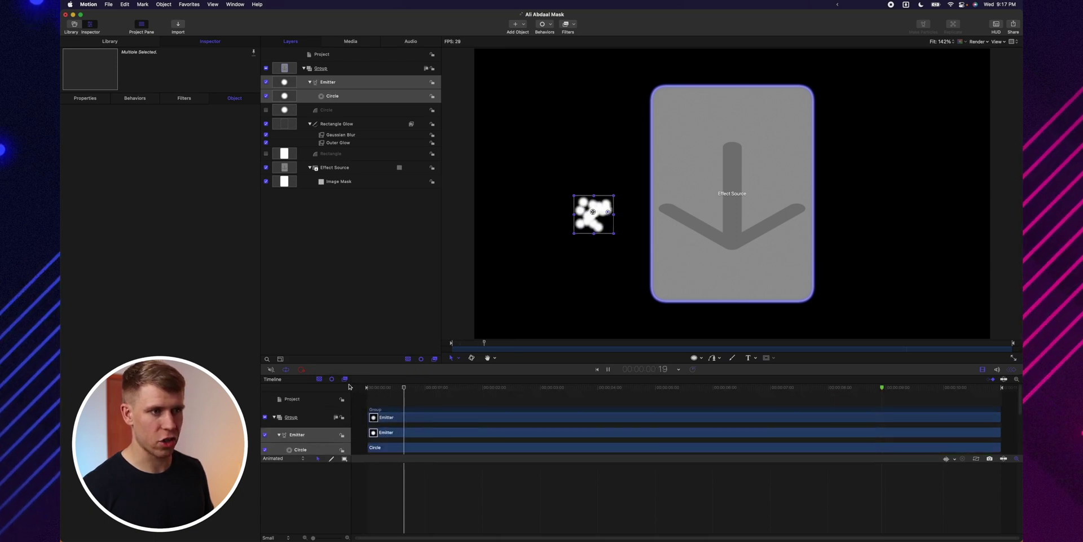
pyautogui.press('space')
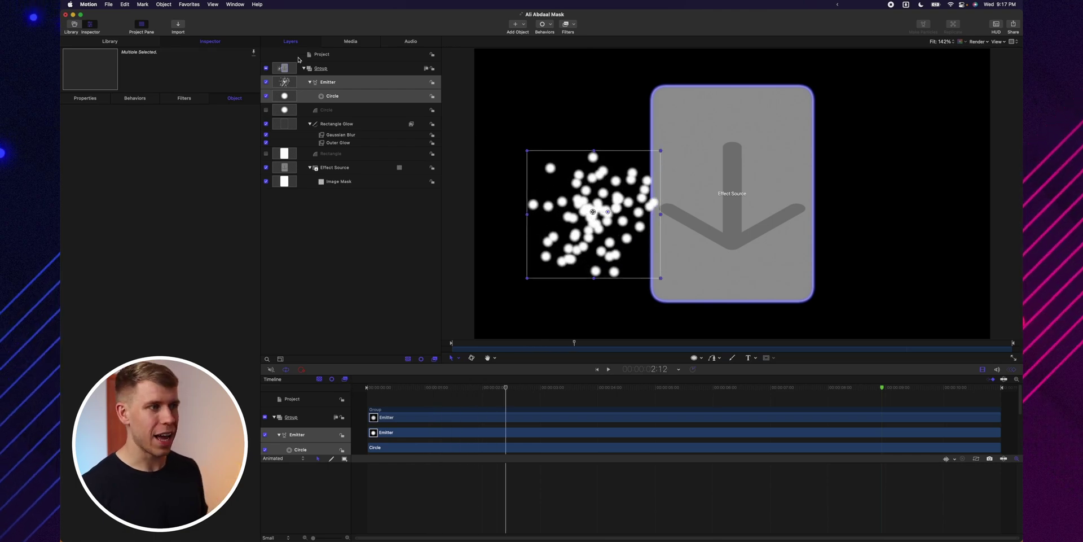
pyautogui.click(324, 84)
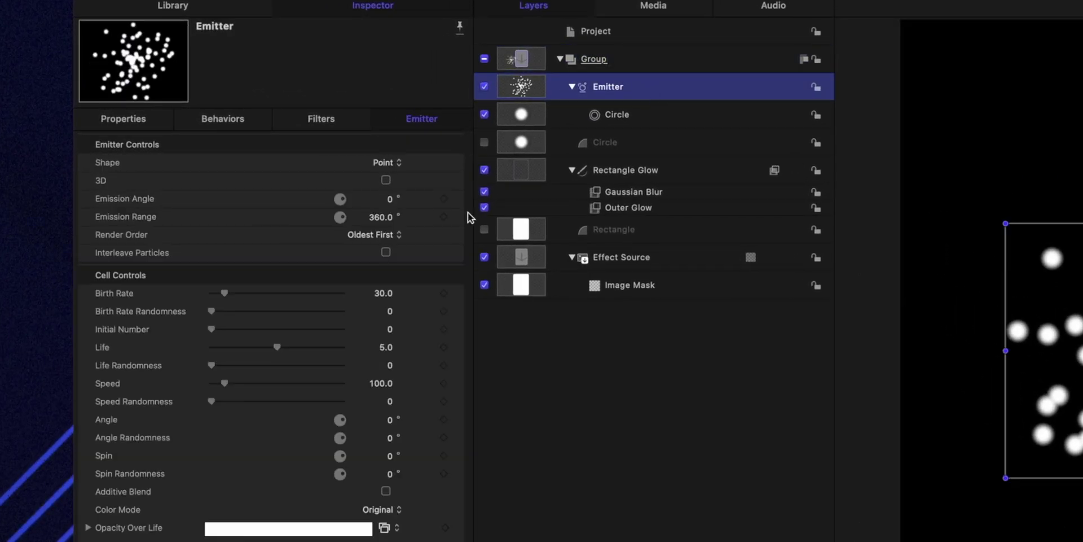
# - Set the emitter's Birth Rate to 300 and particle Speed to 0
pyautogui.click(386, 293)
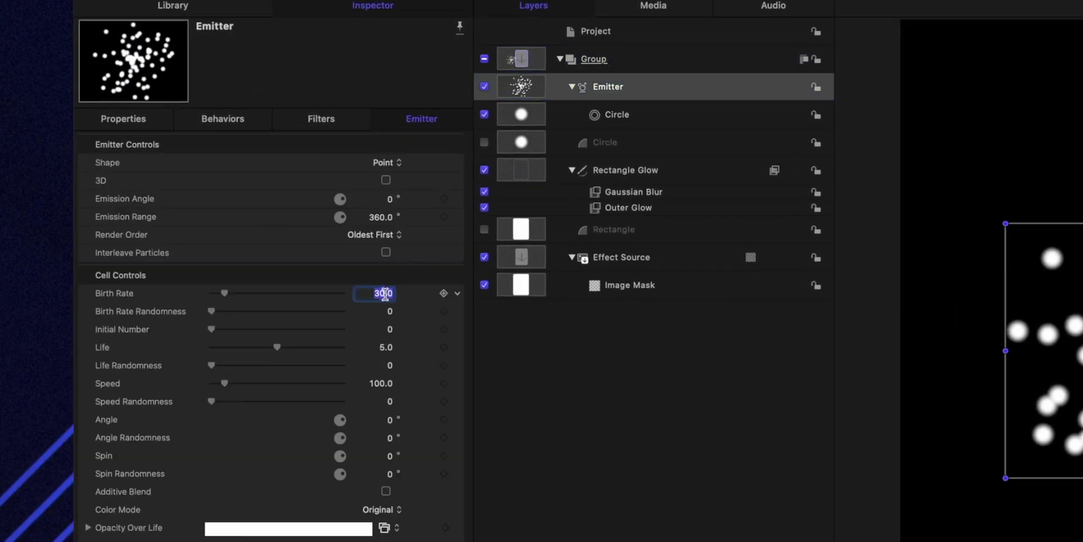
pyautogui.press('Return')
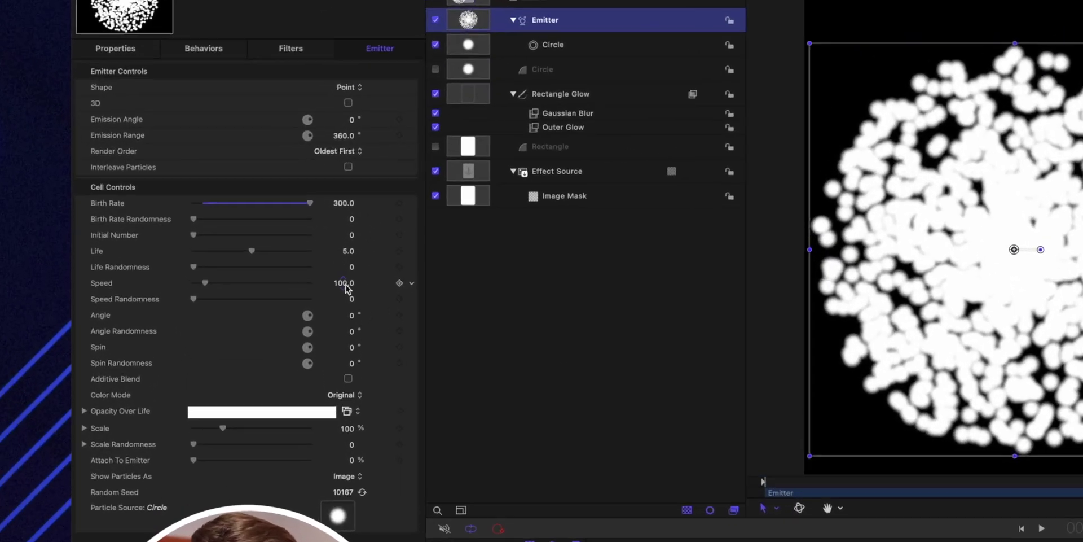
pyautogui.click(214, 230)
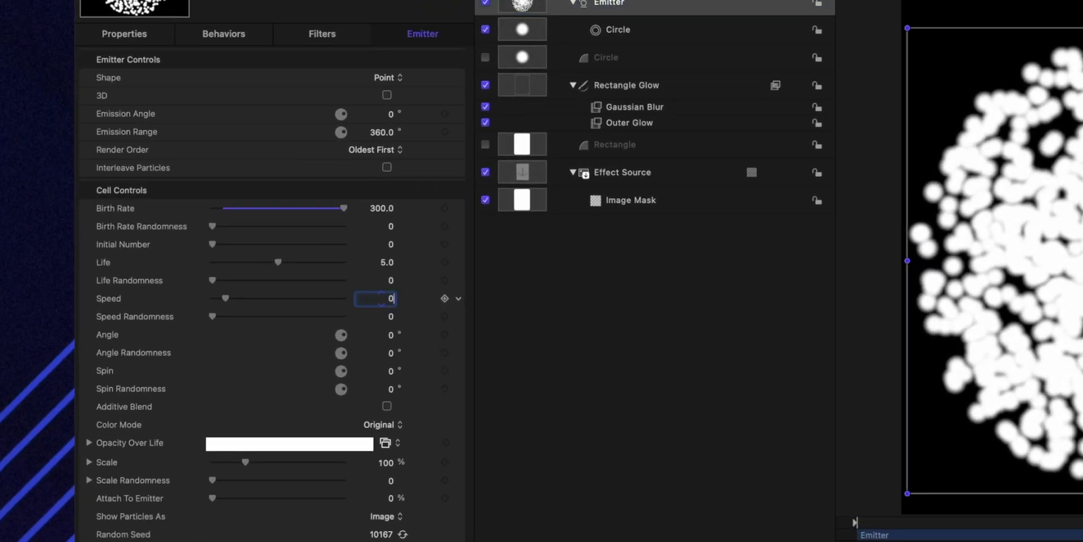
pyautogui.press('Return')
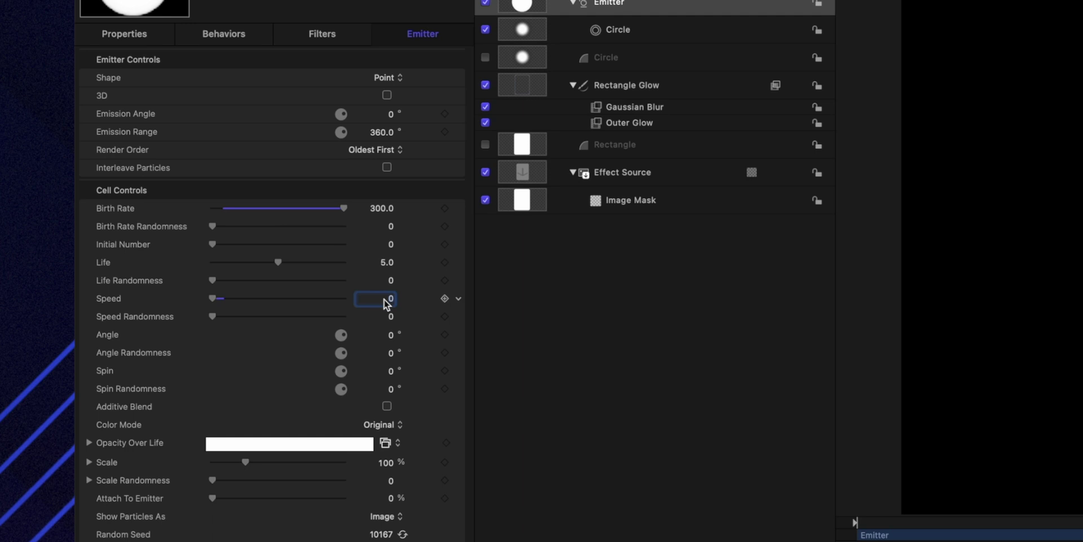
# - Fade particle opacity to 0% at end of life and set particle Scale to 18%
pyautogui.click(89, 443)
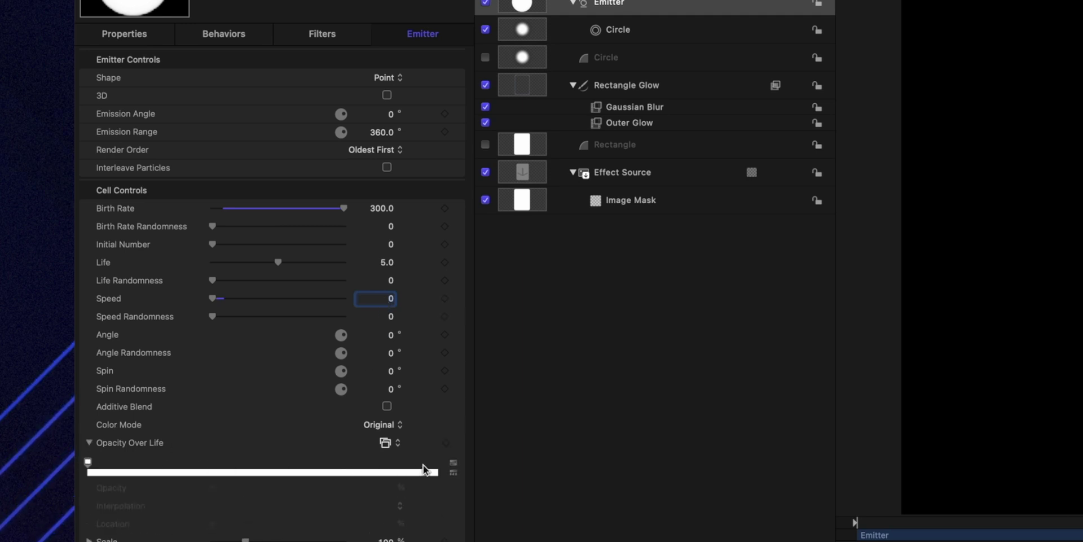
pyautogui.click(438, 467)
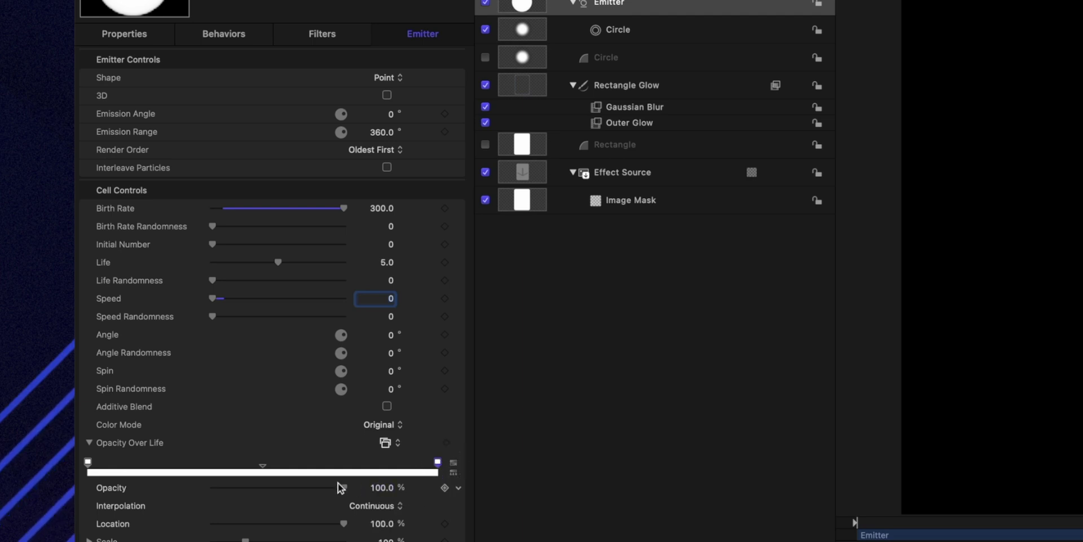
pyautogui.moveTo(342, 486); pyautogui.dragTo(179, 490)
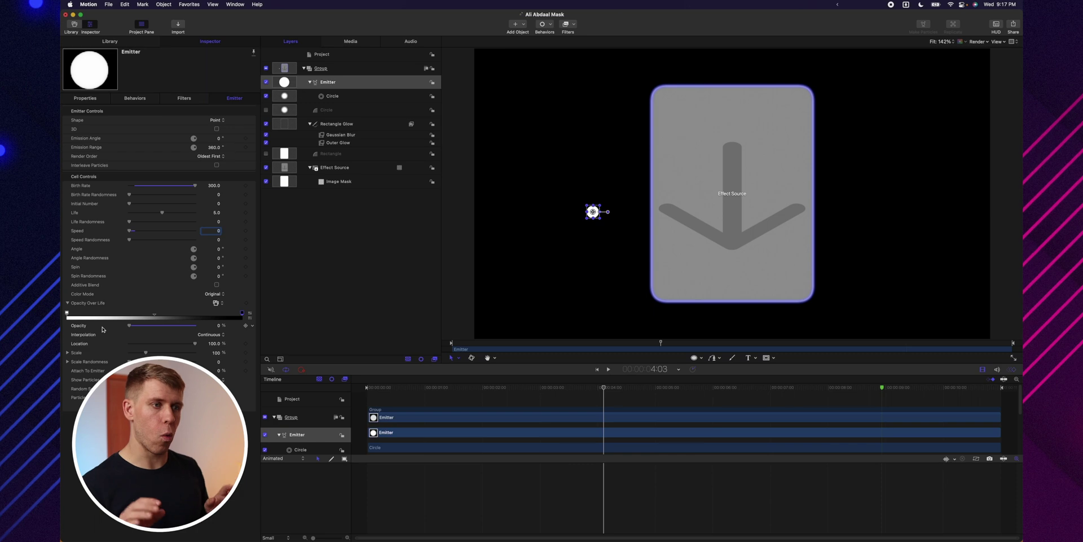
pyautogui.click(272, 263)
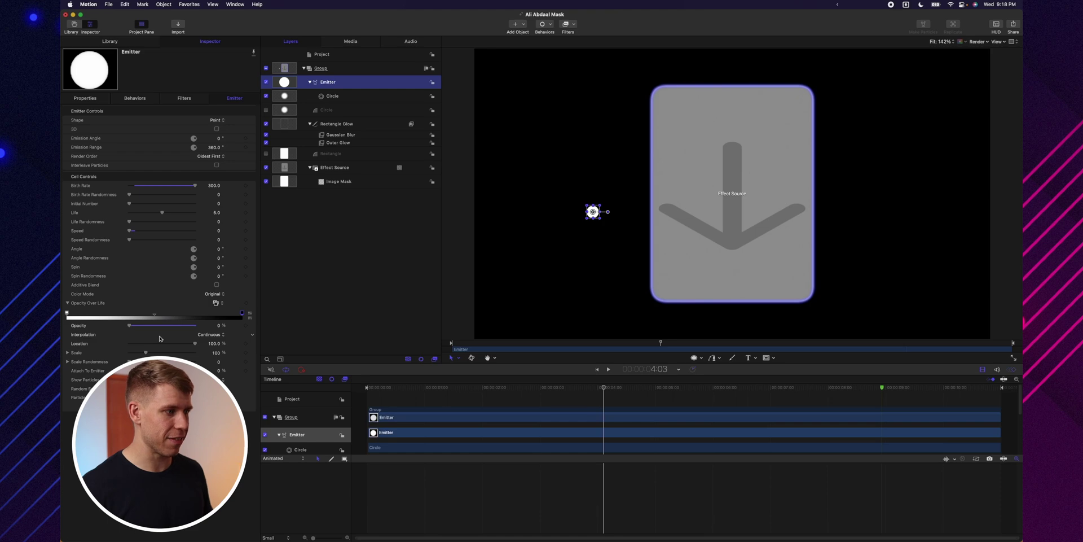
pyautogui.click(216, 353)
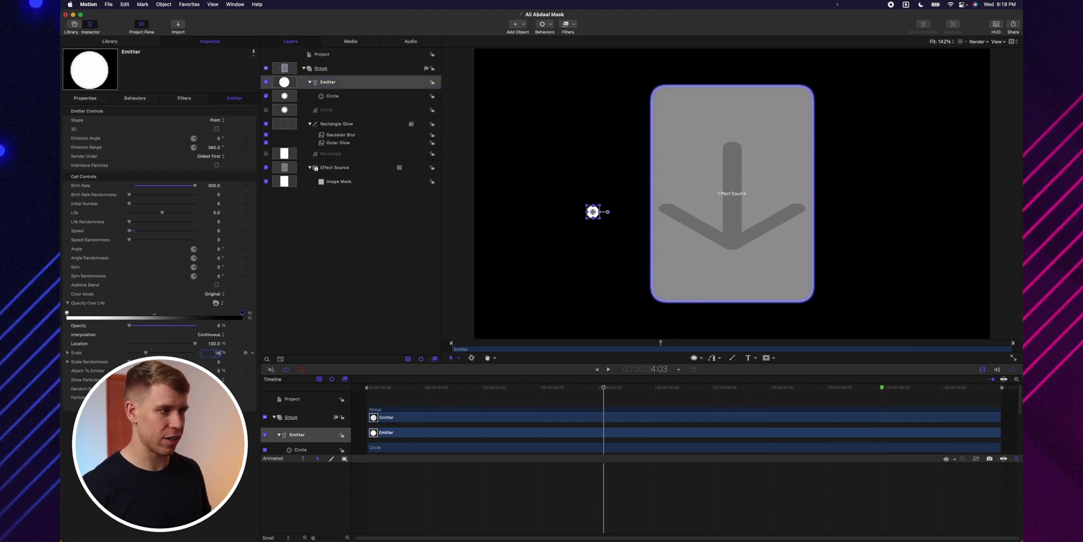
pyautogui.press('Return')
pyautogui.click(310, 310)
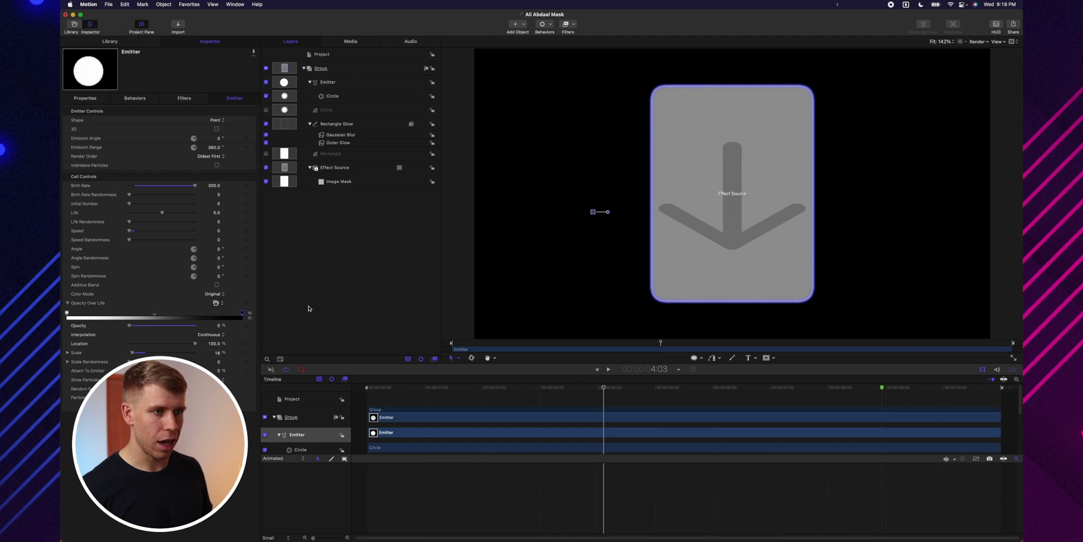
# - Add a Motion Path behavior to the Emitter layer
pyautogui.click(341, 84)
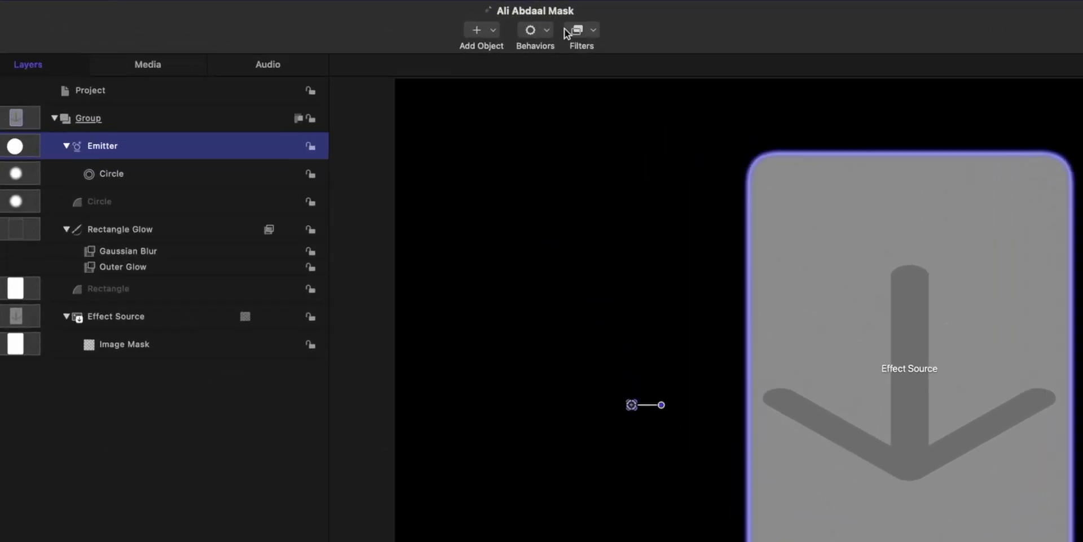
pyautogui.click(550, 25)
pyautogui.moveTo(557, 71)
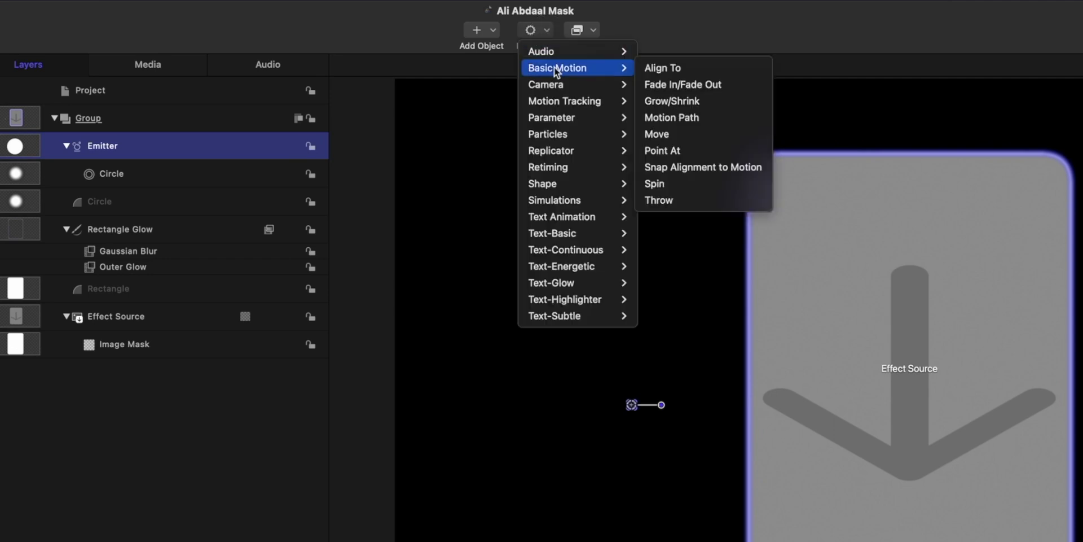
pyautogui.click(728, 116)
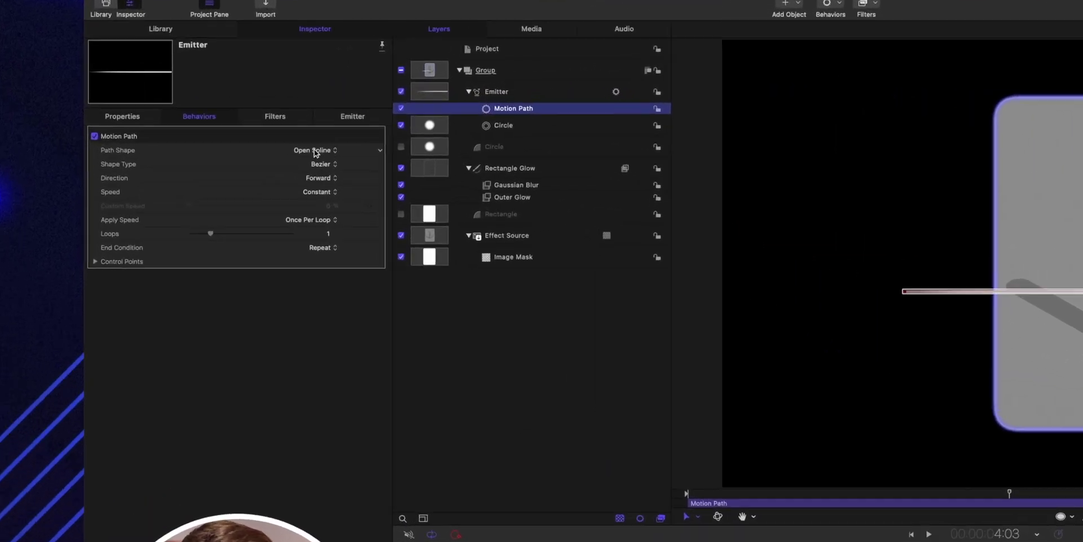
# - Set the motion path's Path Shape to Geometry, using the Rectangle layer as shape source
pyautogui.click(209, 120)
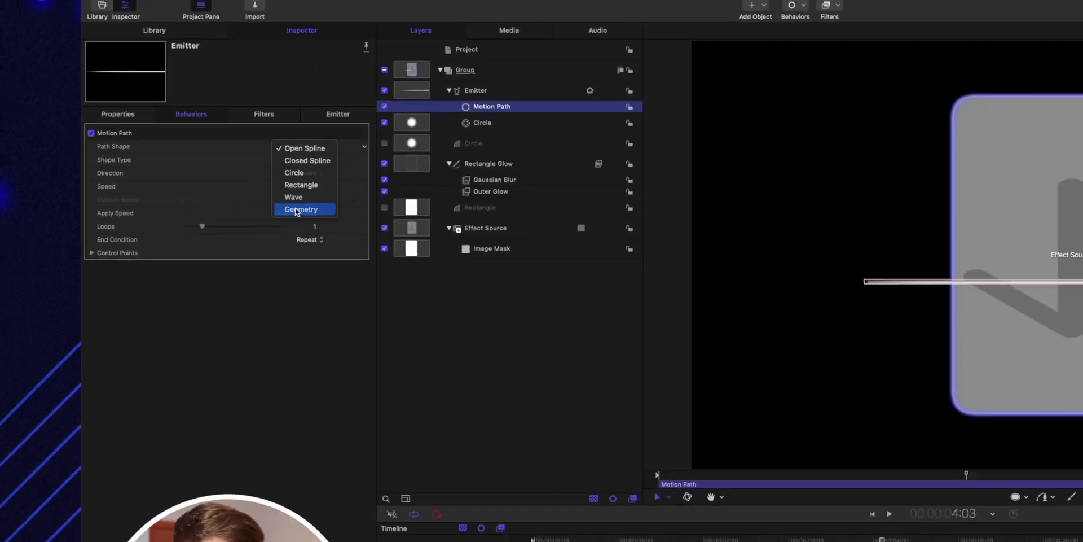
pyautogui.click(398, 262)
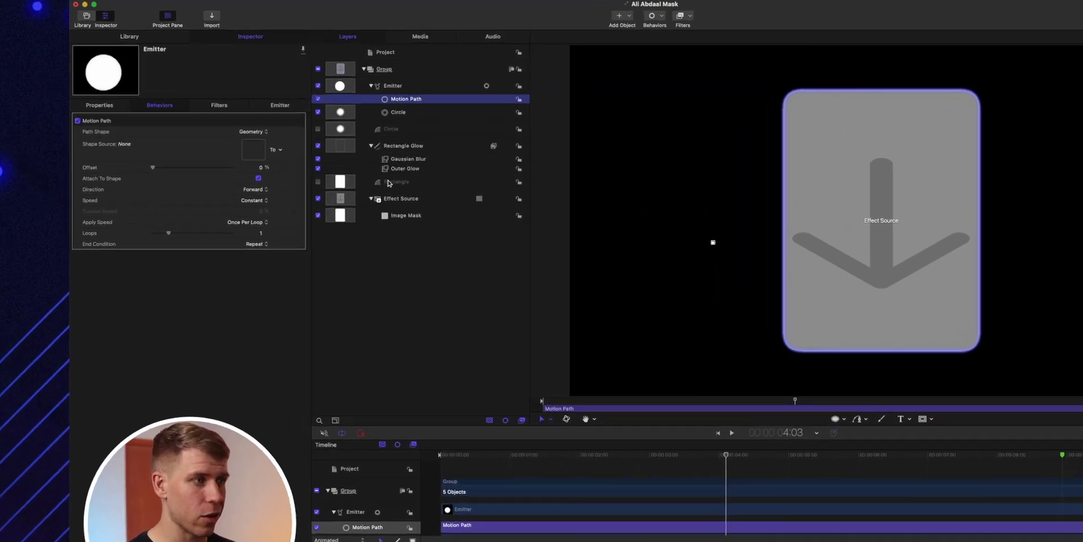
pyautogui.moveTo(312, 158); pyautogui.dragTo(215, 135)
pyautogui.moveTo(411, 207); pyautogui.dragTo(415, 207)
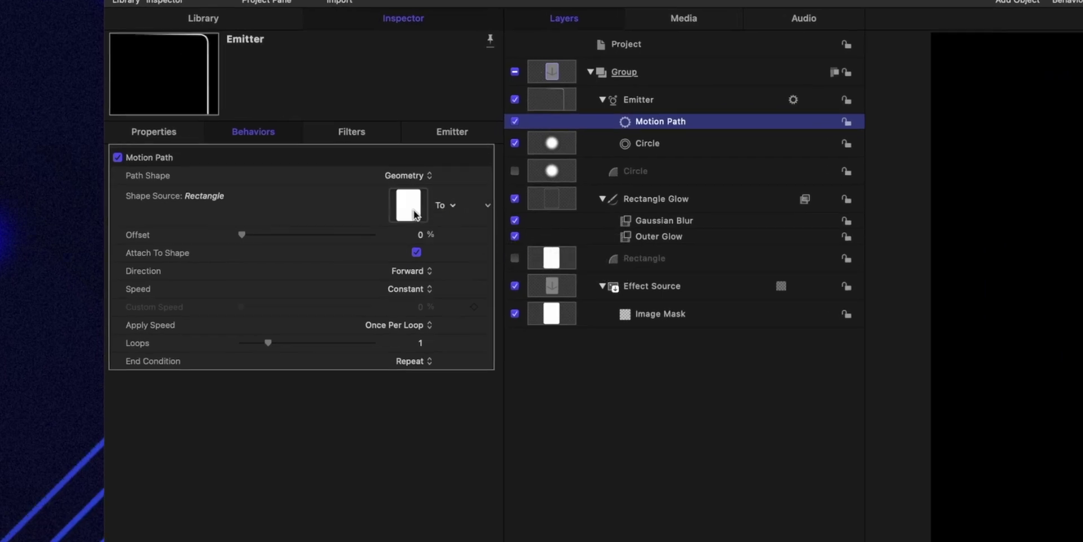
pyautogui.click(673, 442)
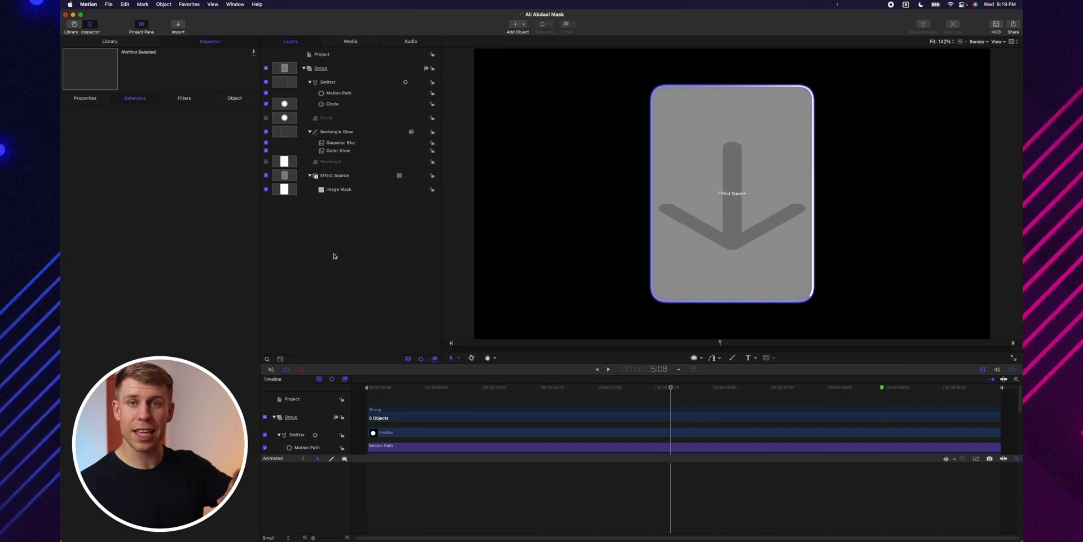
# - Apply the Glow > Neon filter to the Emitter layer
pyautogui.click(345, 85)
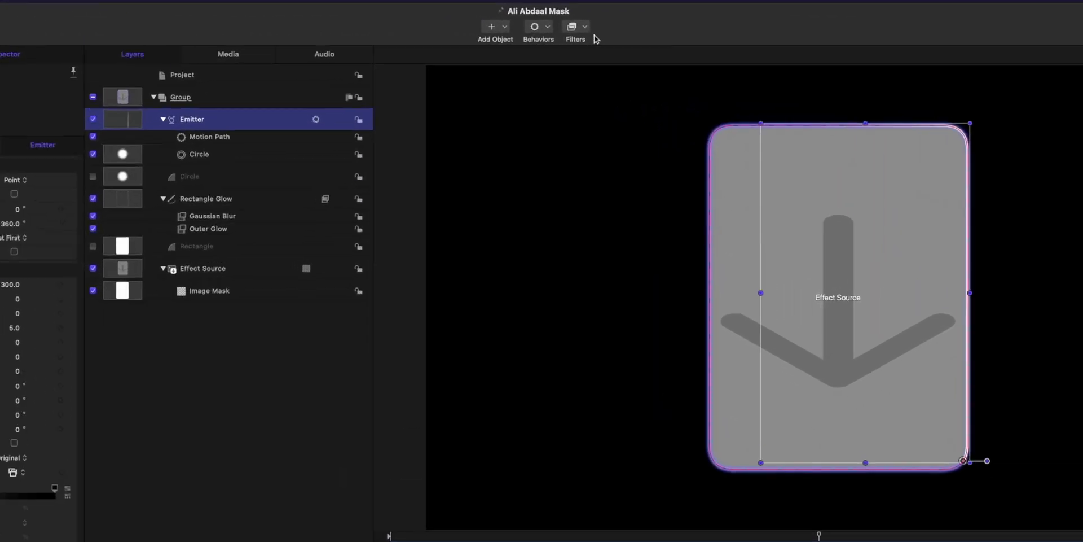
pyautogui.click(567, 23)
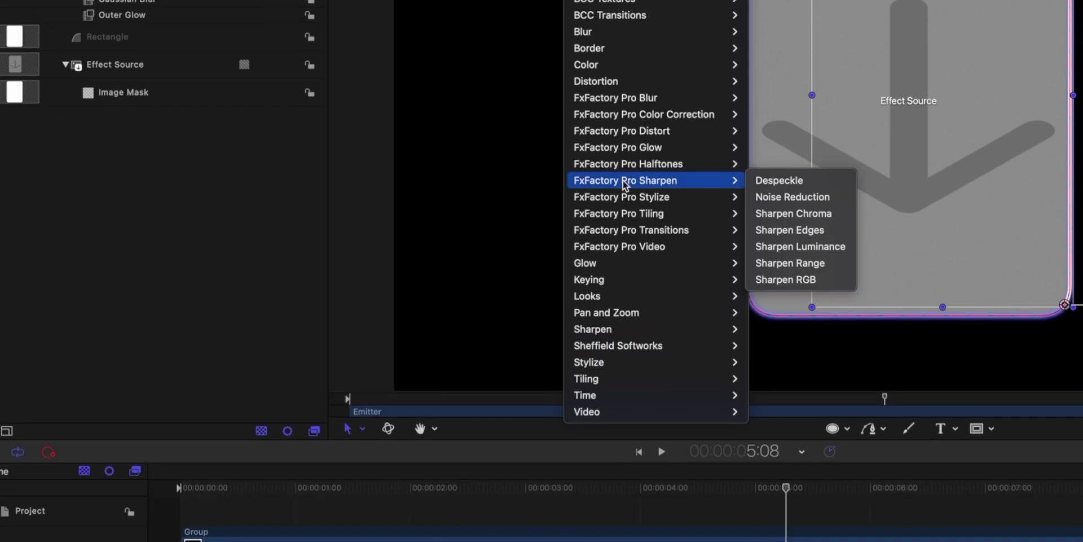
pyautogui.moveTo(626, 265)
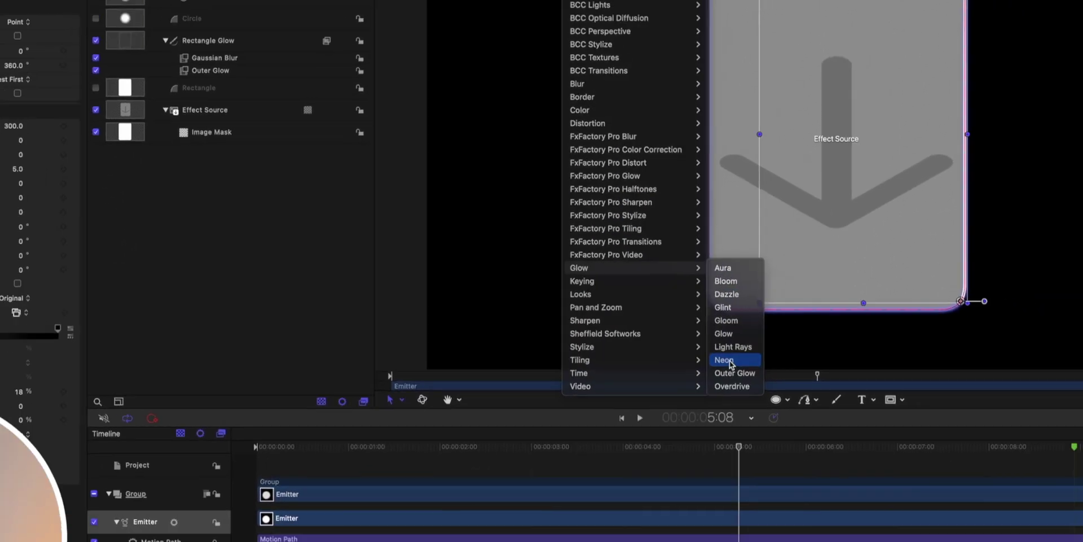
pyautogui.click(778, 381)
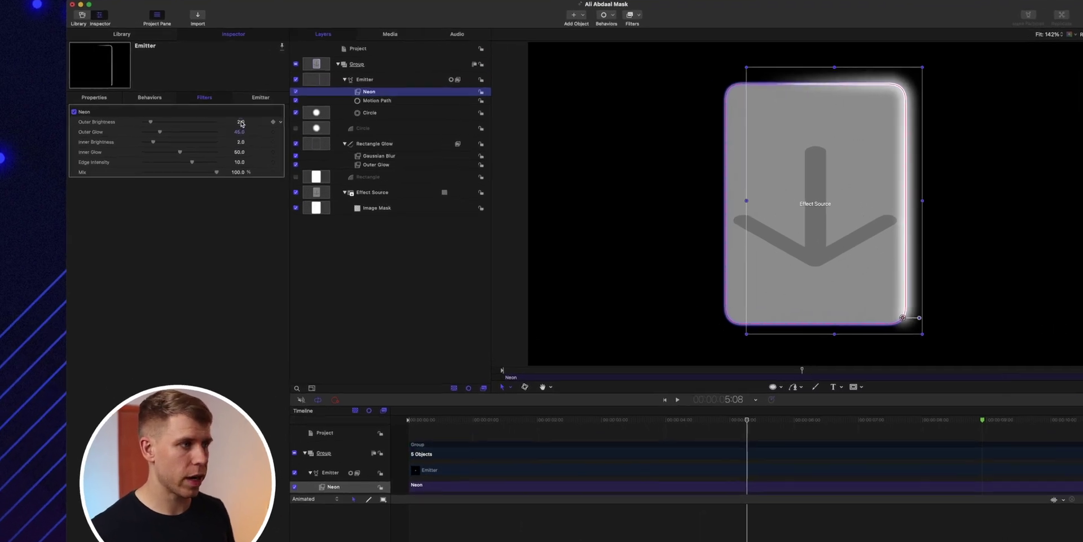
# - Set Neon Outer Brightness 1.0, Outer Glow 7.0, Inner Brightness 4.0 and Inner Glow 0
pyautogui.click(218, 120)
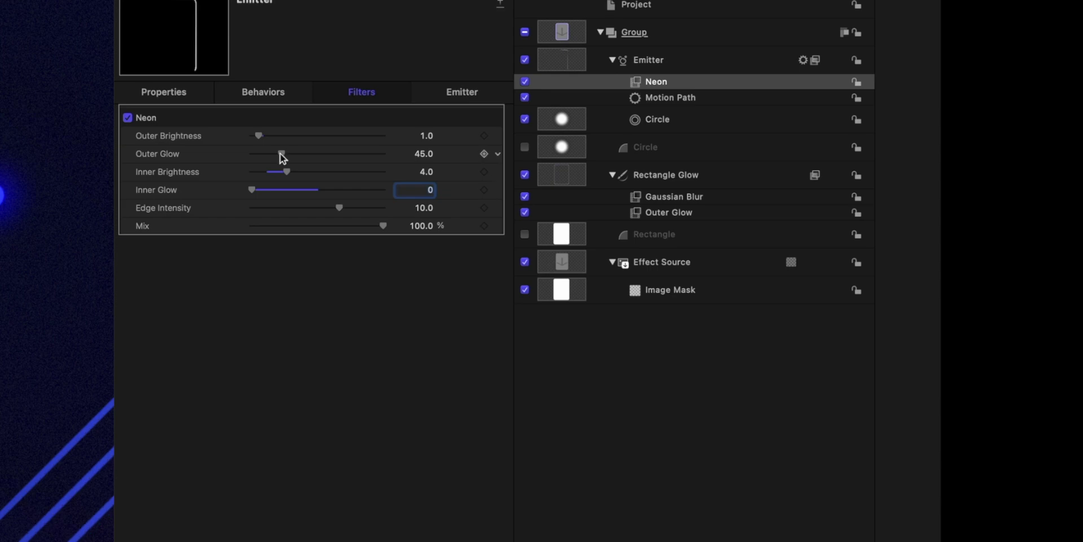
pyautogui.moveTo(278, 158); pyautogui.dragTo(257, 161)
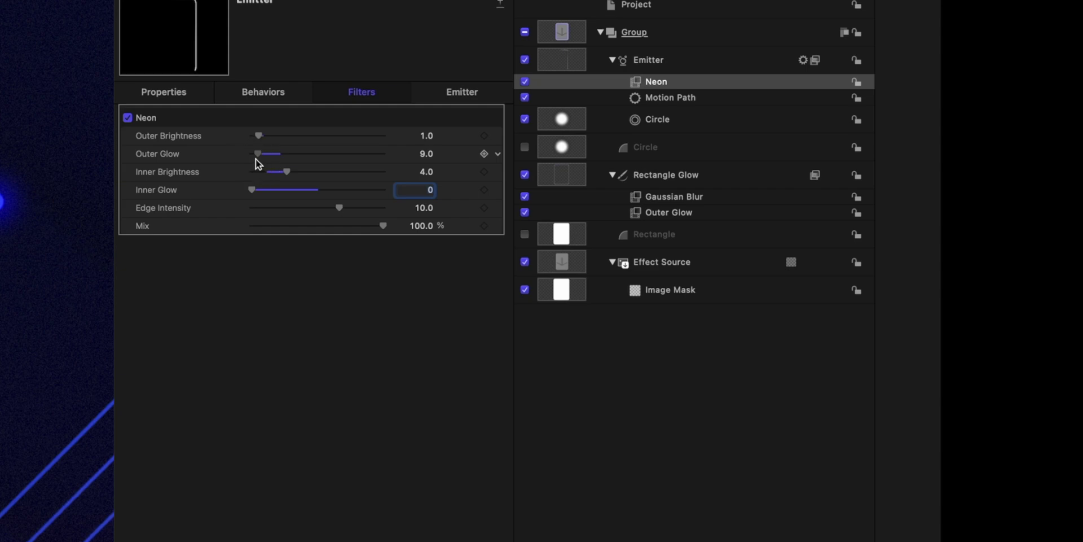
pyautogui.moveTo(255, 163); pyautogui.dragTo(254, 163)
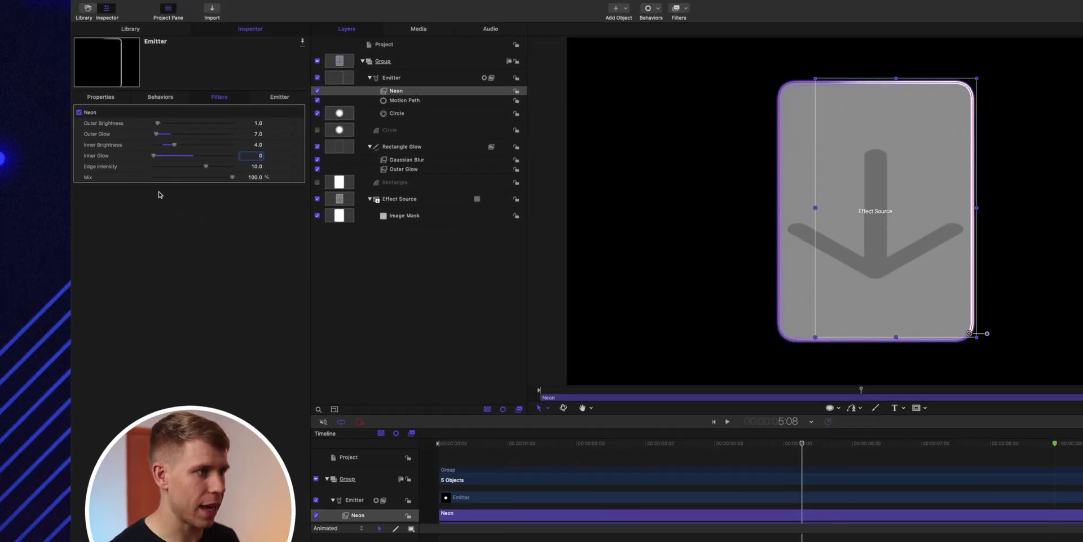
pyautogui.click(626, 368)
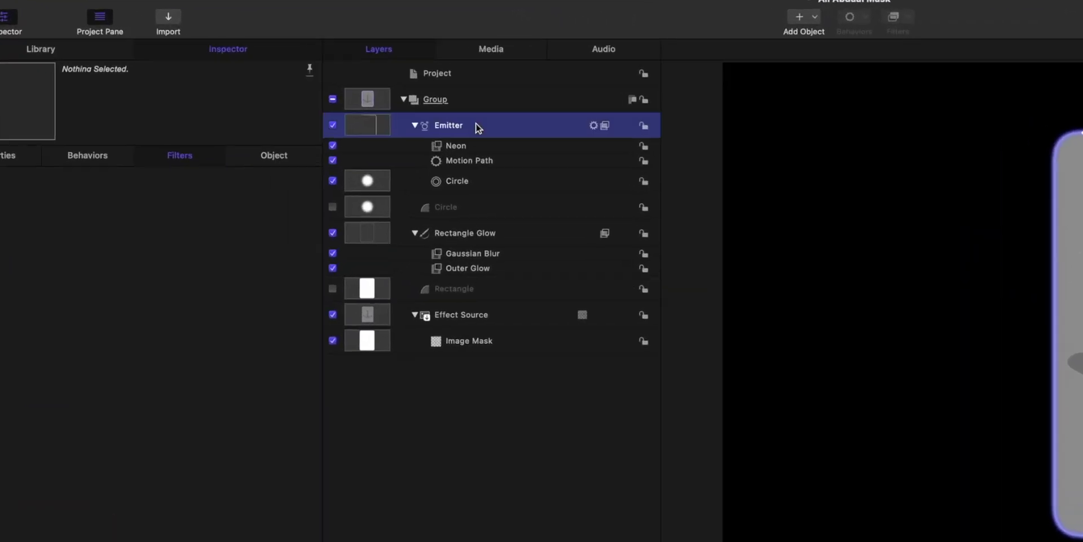
# - Duplicate the Emitter with Cmd+D, naming the copy Emitter 2 and the original Emitter 1
pyautogui.click(477, 126)
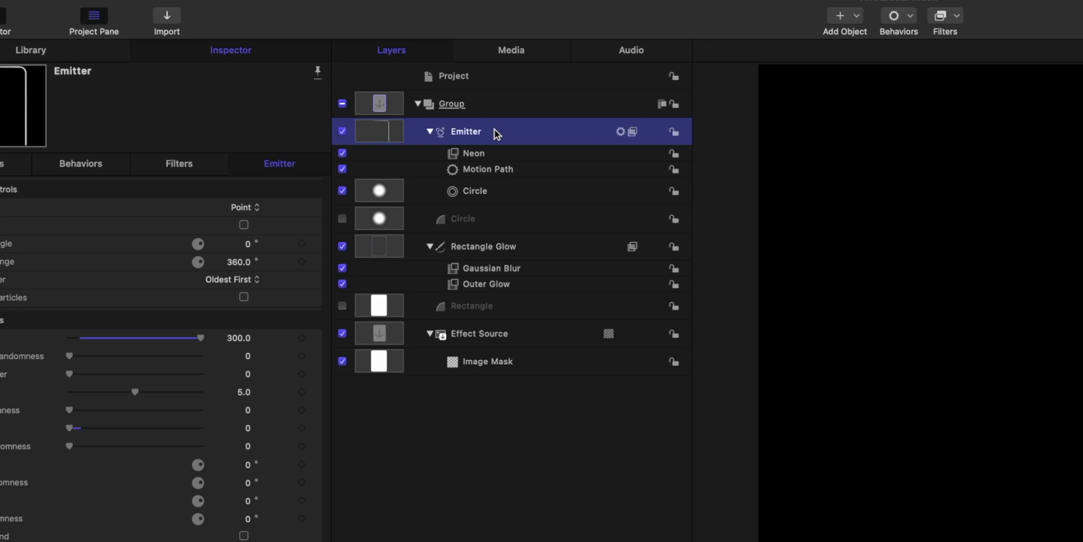
pyautogui.press('super+d')
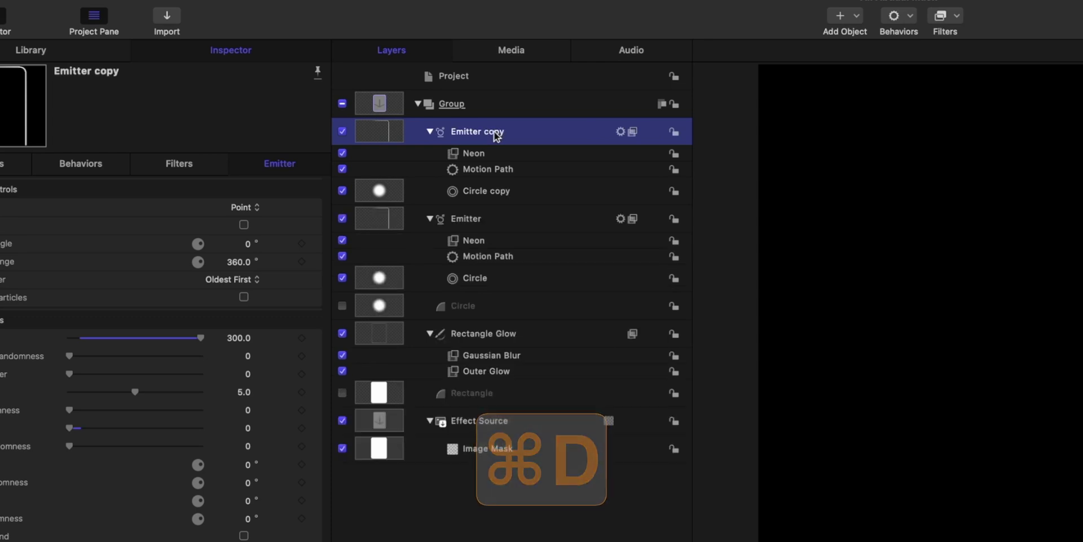
pyautogui.doubleClick(494, 131)
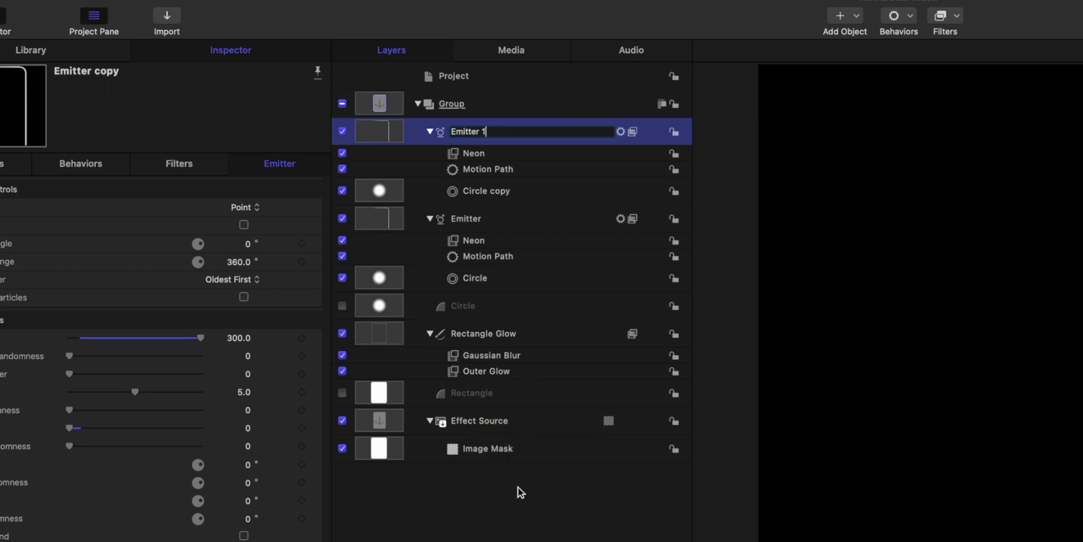
pyautogui.press('Return')
pyautogui.click(492, 224)
pyautogui.click(488, 222)
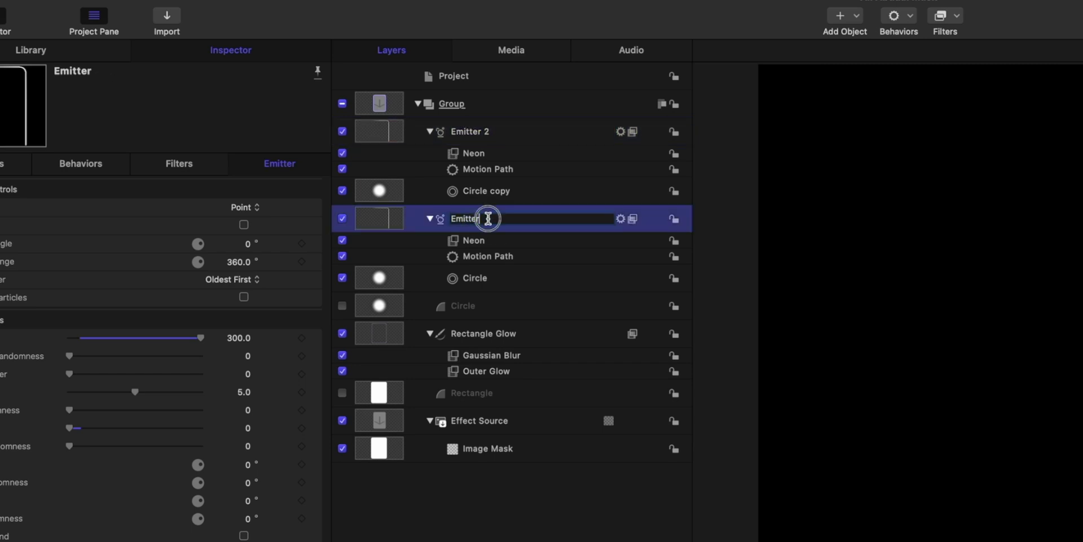
pyautogui.write('1')
pyautogui.click(489, 527)
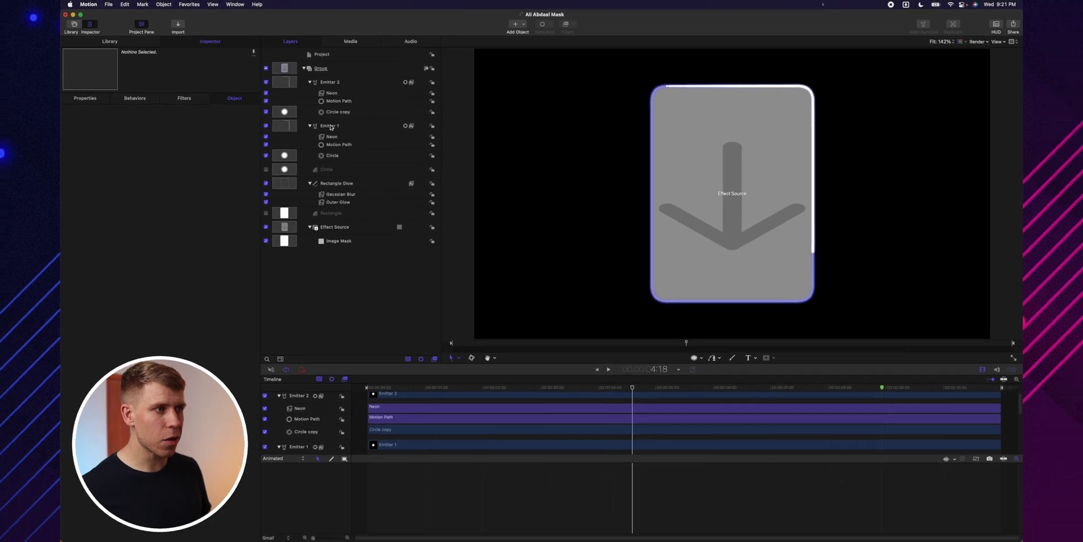
# - Play back the animation to preview both emitters
pyautogui.click(330, 127)
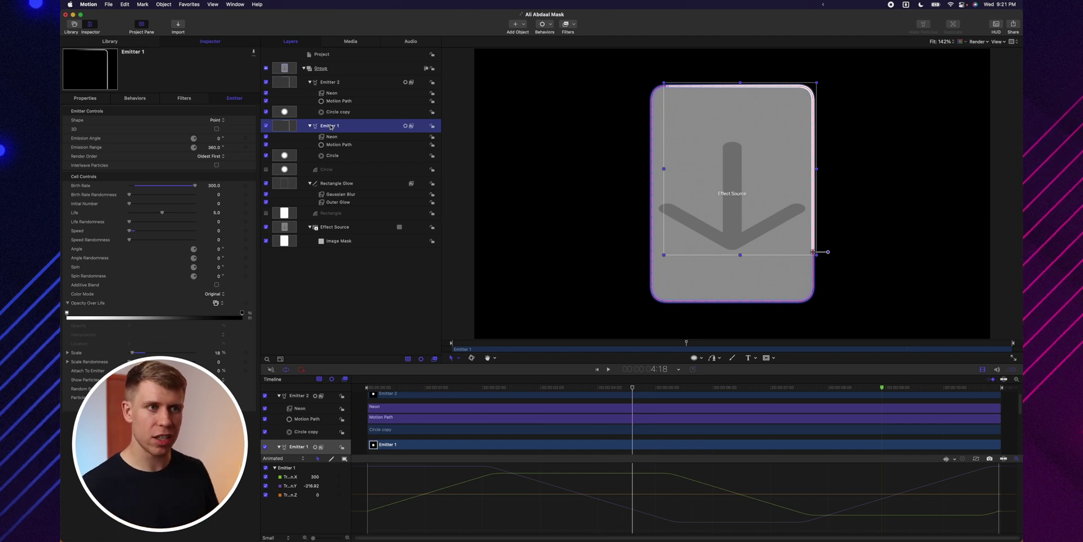
pyautogui.press('space')
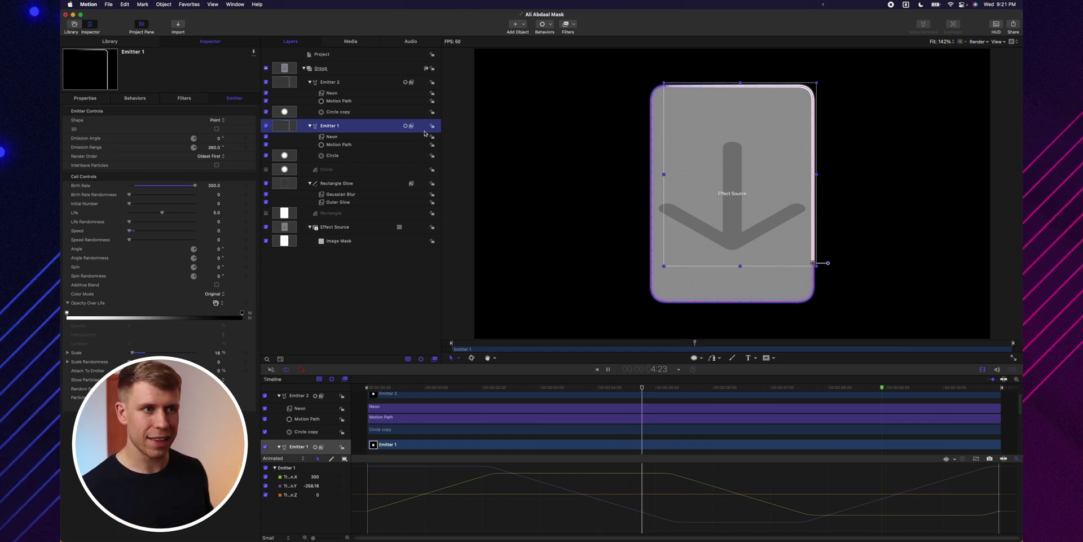
pyautogui.click(460, 309)
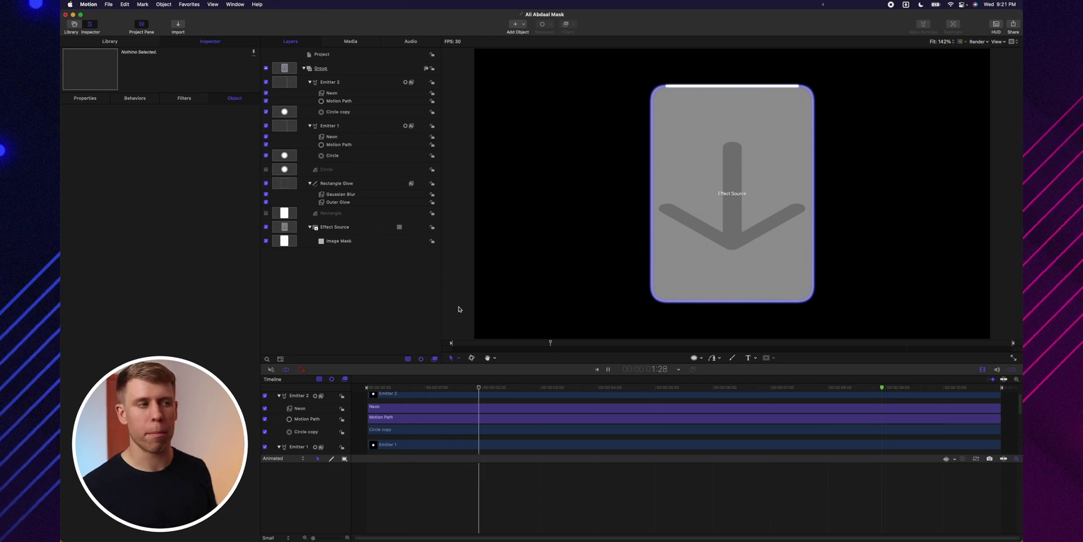
pyautogui.press('space')
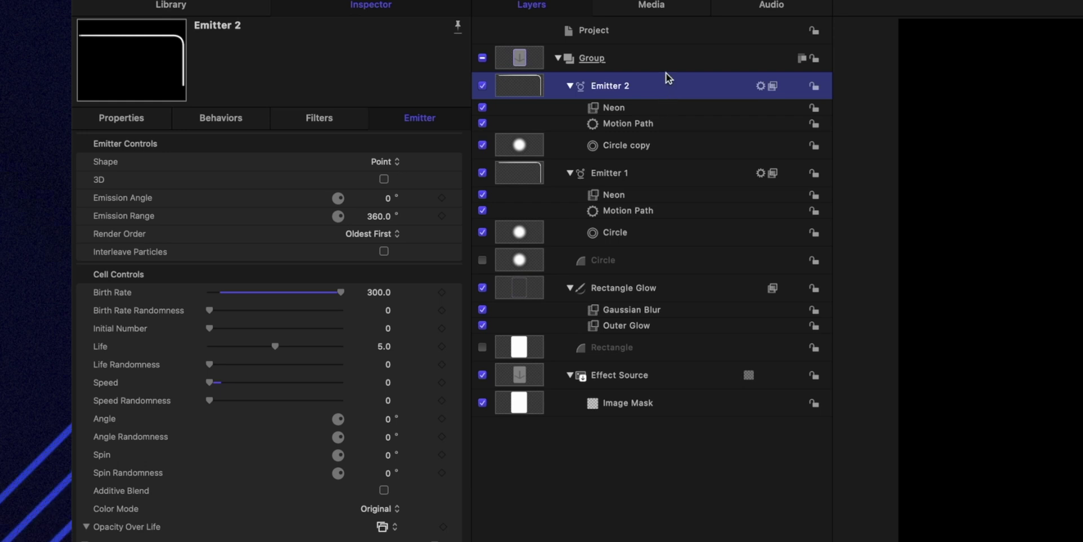
# - Set Emitter 2's Motion Path Offset to 50%
pyautogui.click(655, 124)
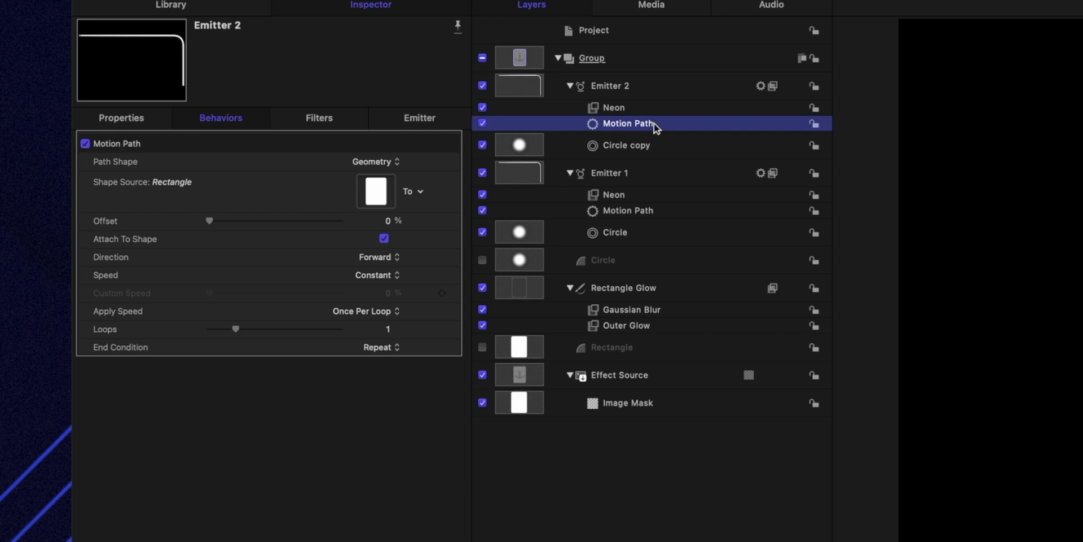
pyautogui.click(390, 221)
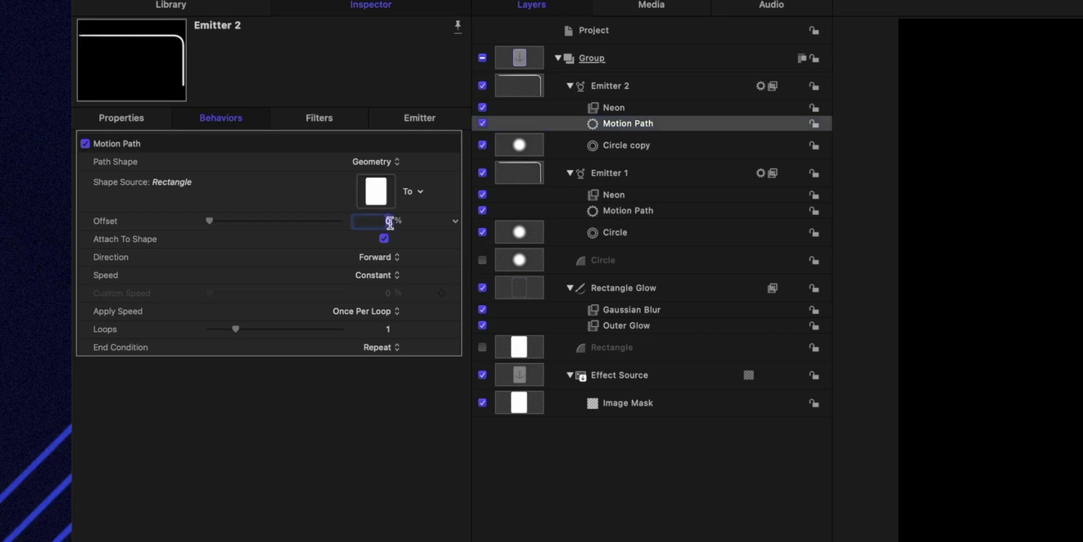
pyautogui.press('Return')
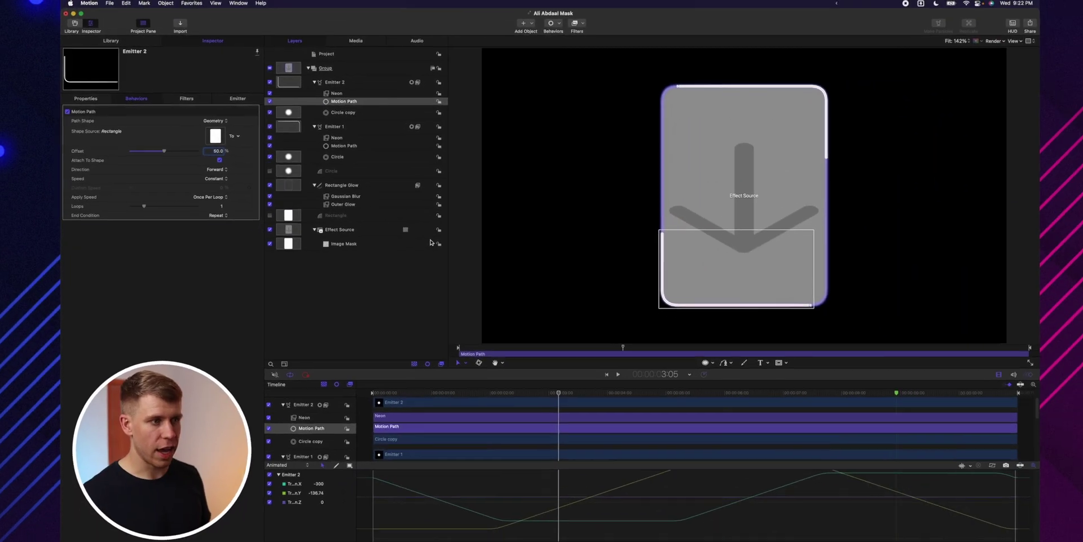
pyautogui.click(443, 292)
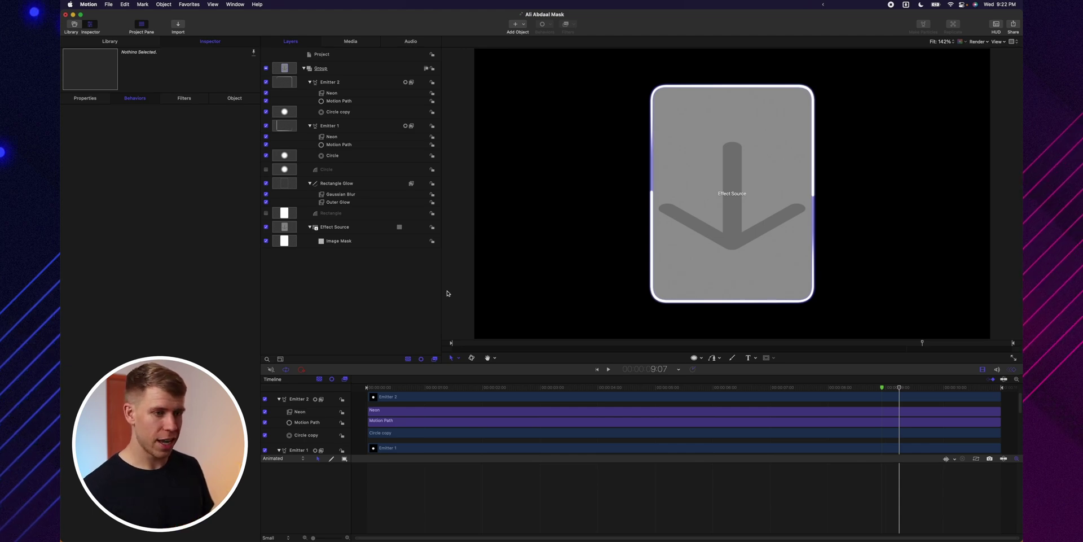
pyautogui.moveTo(522, 379); pyautogui.dragTo(519, 291)
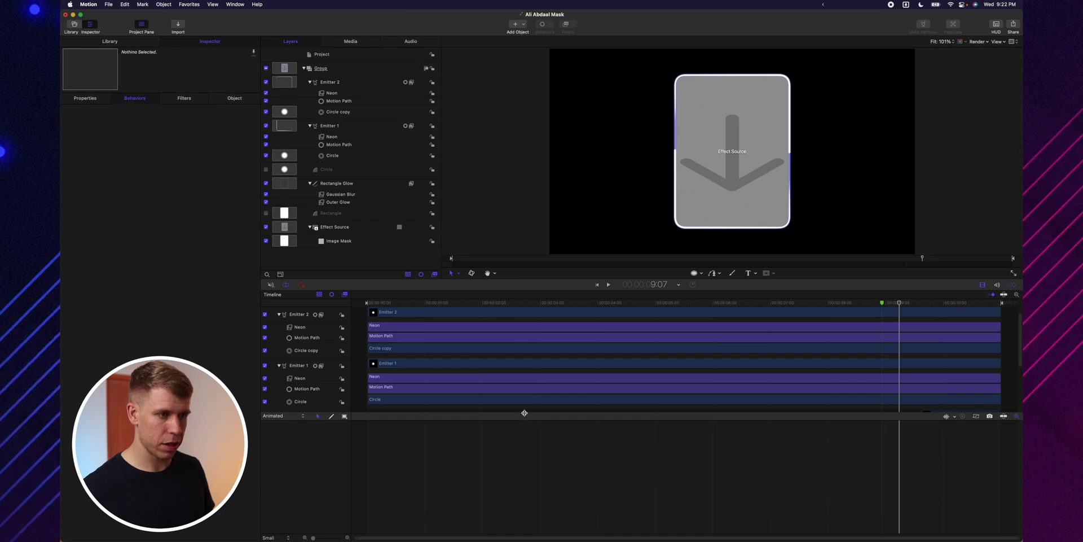
pyautogui.moveTo(523, 416); pyautogui.dragTo(523, 497)
pyautogui.scroll(2, 513, 432)
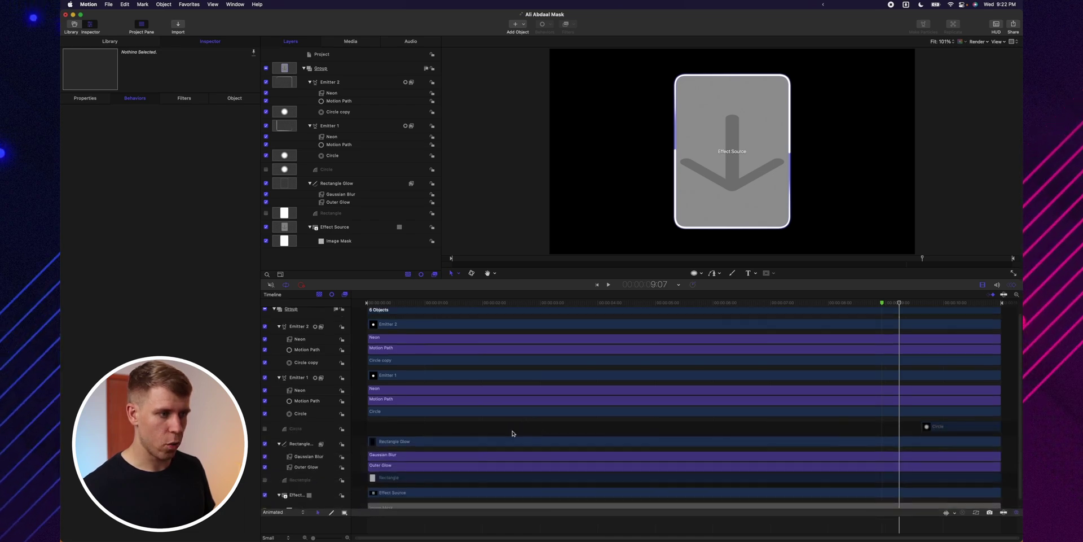
pyautogui.click(471, 344)
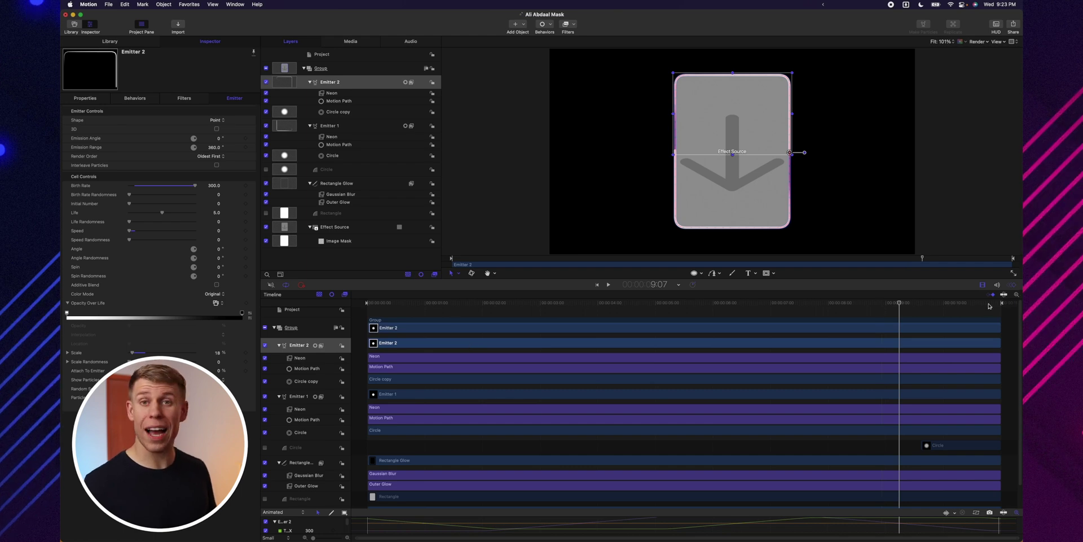
pyautogui.click(617, 309)
pyautogui.moveTo(406, 346); pyautogui.dragTo(710, 347)
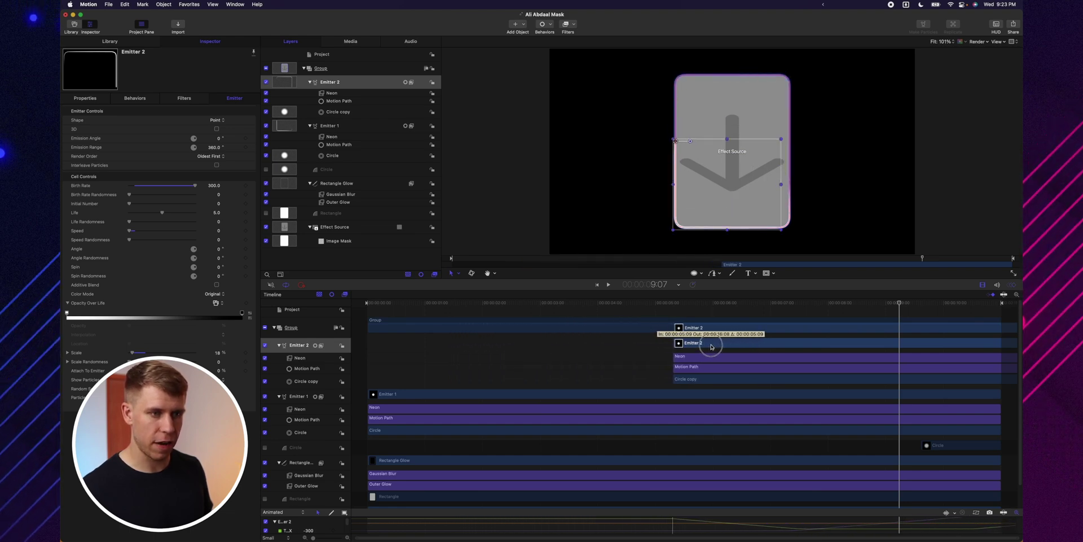
pyautogui.moveTo(718, 347); pyautogui.dragTo(723, 346)
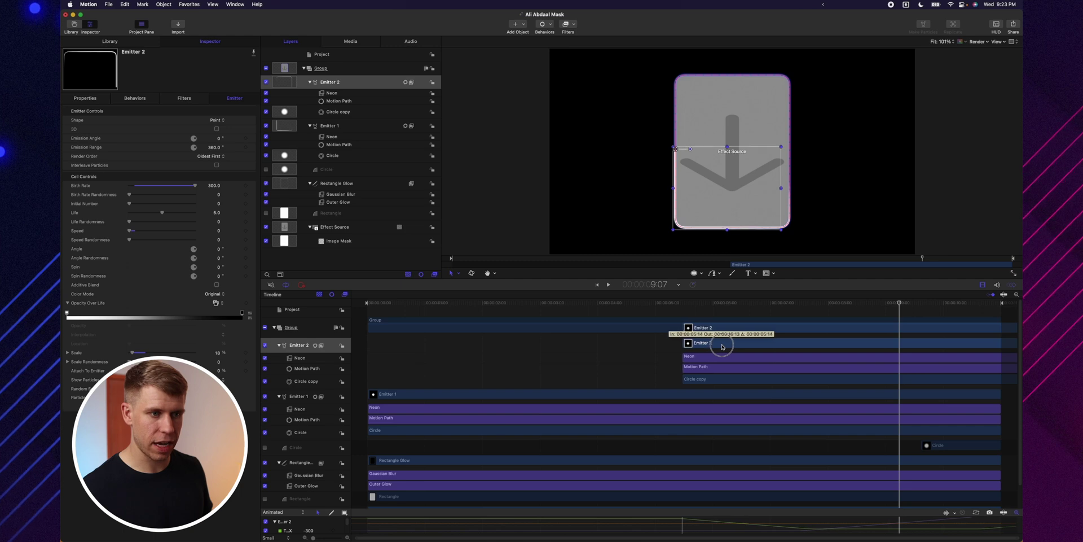
pyautogui.click(657, 356)
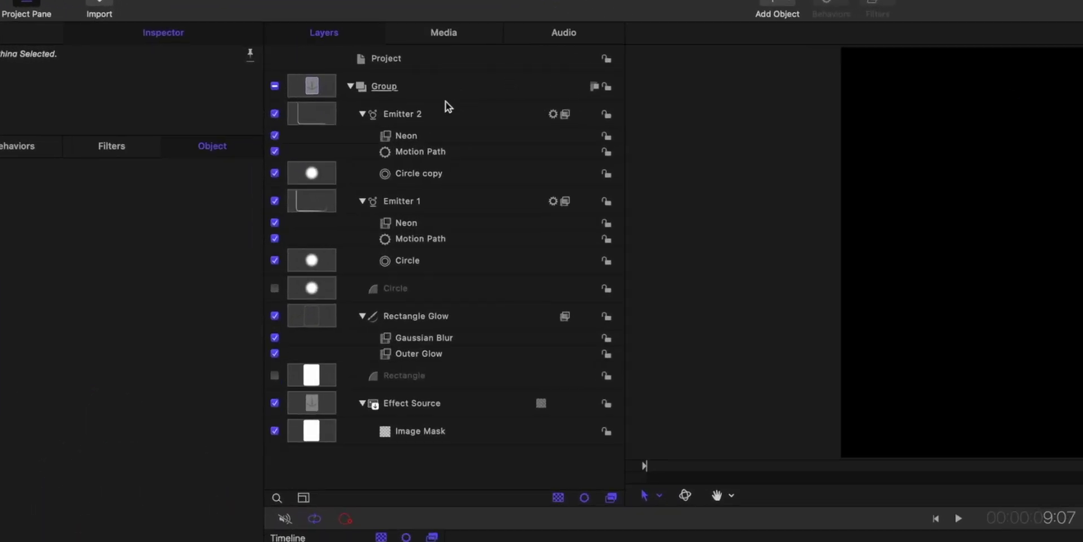
pyautogui.click(433, 117)
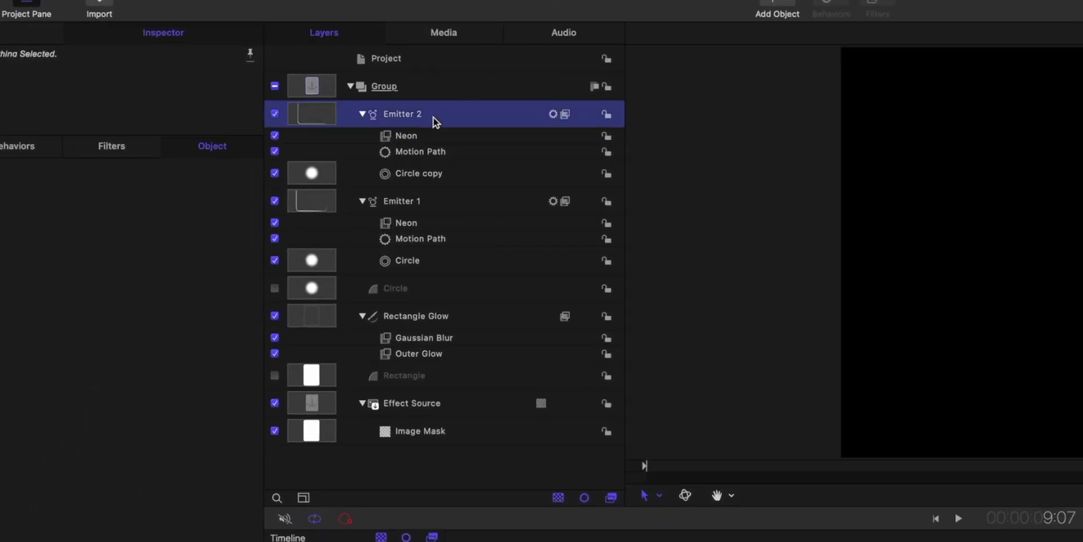
# - Duplicate Emitter 2 and name the copy Emitter 3
pyautogui.press('super+d')
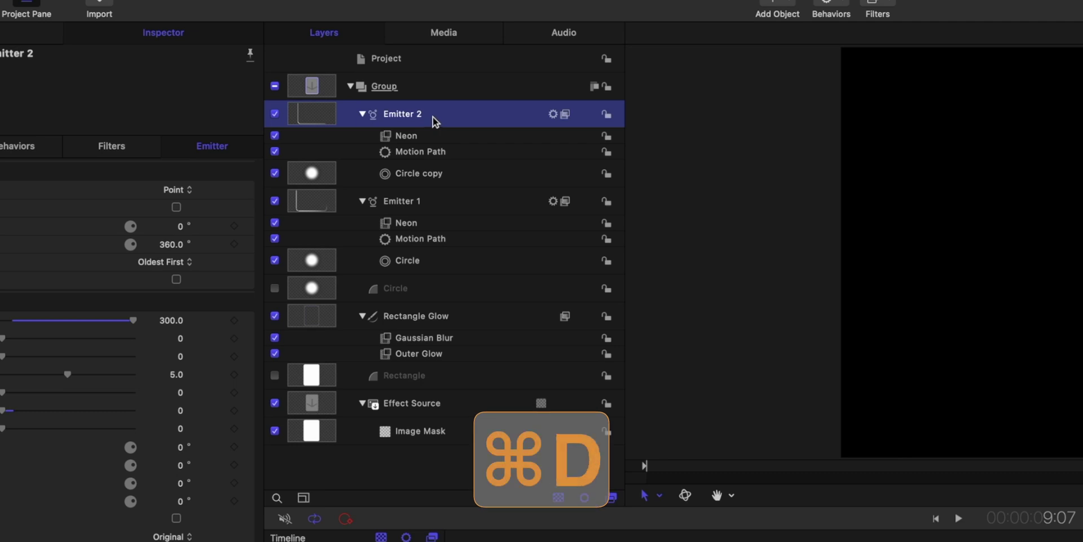
pyautogui.doubleClick(432, 116)
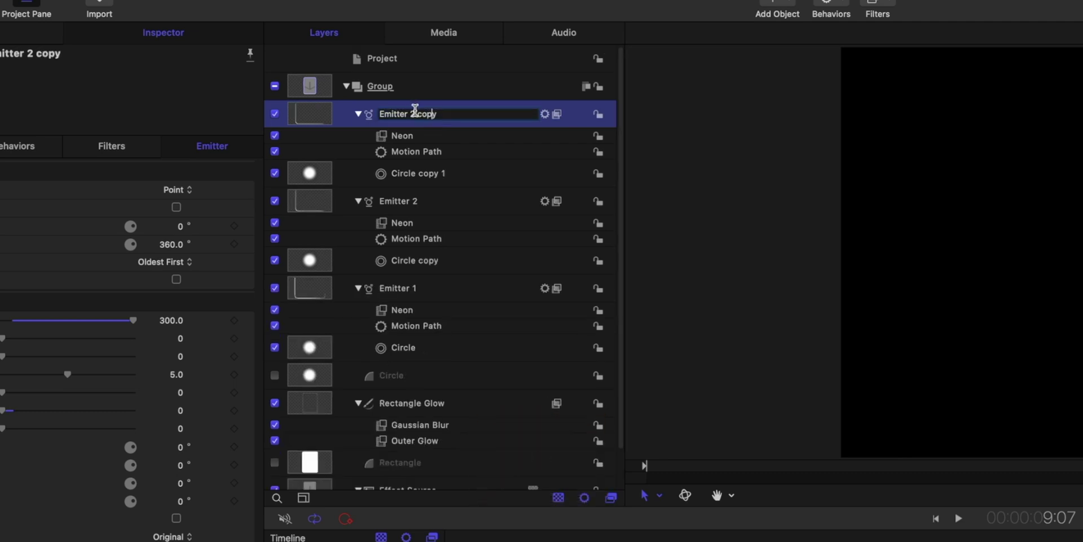
pyautogui.write('3')
pyautogui.press('Return')
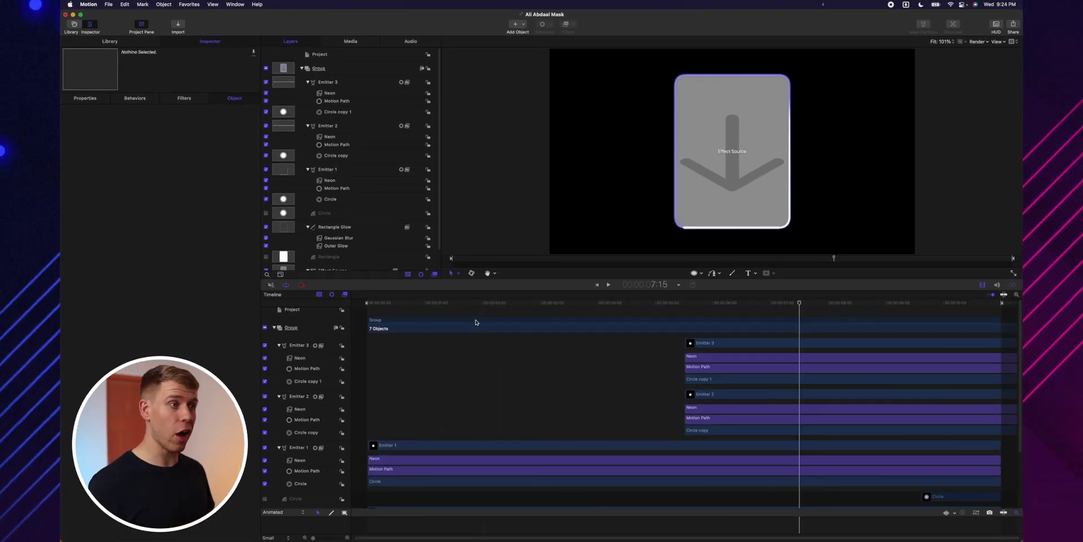
# - Slide Emitter 3's timeline bar so it begins at the very start
pyautogui.click(359, 89)
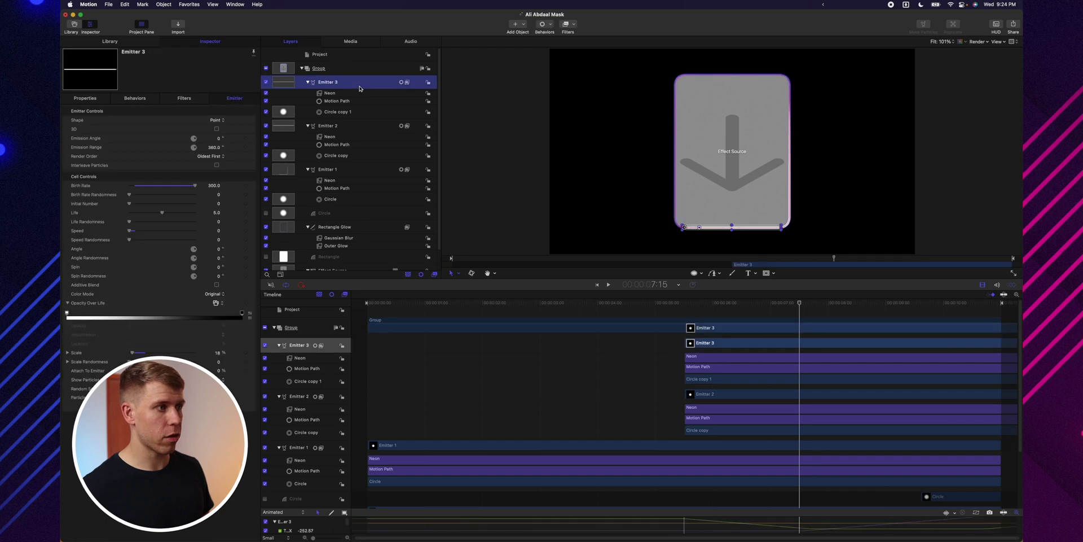
pyautogui.click(335, 102)
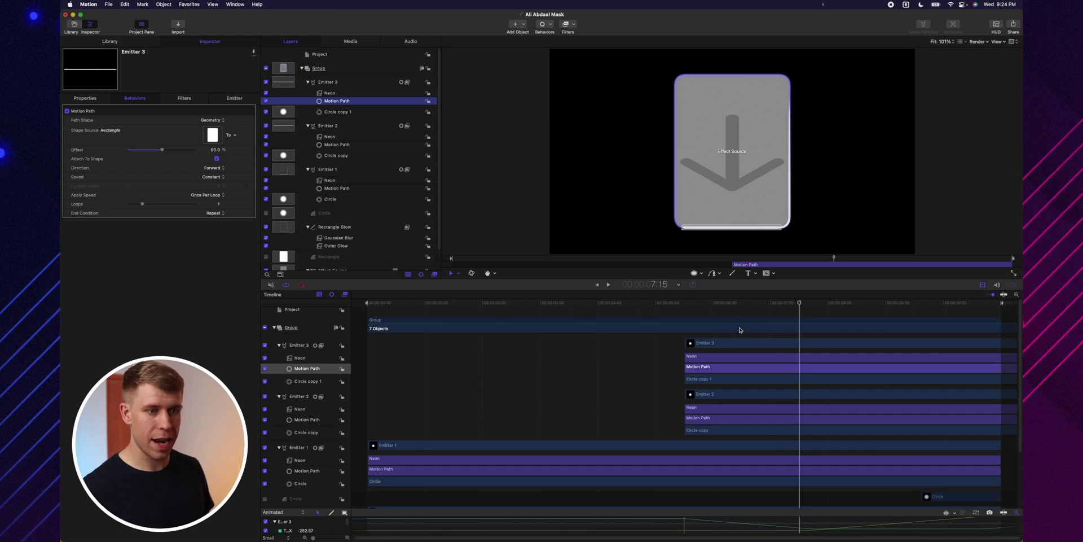
pyautogui.click(748, 343)
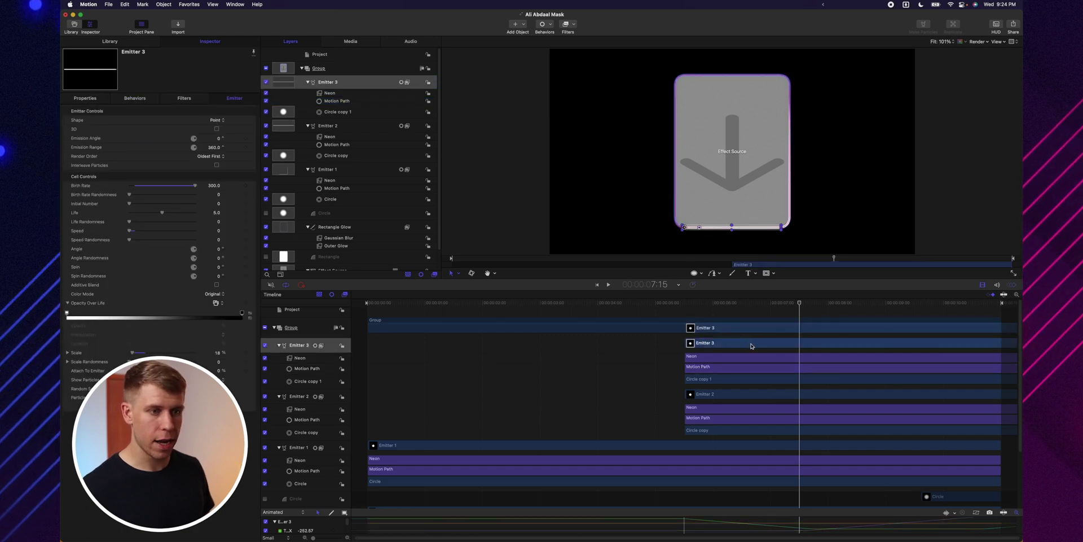
pyautogui.moveTo(750, 346); pyautogui.dragTo(461, 366)
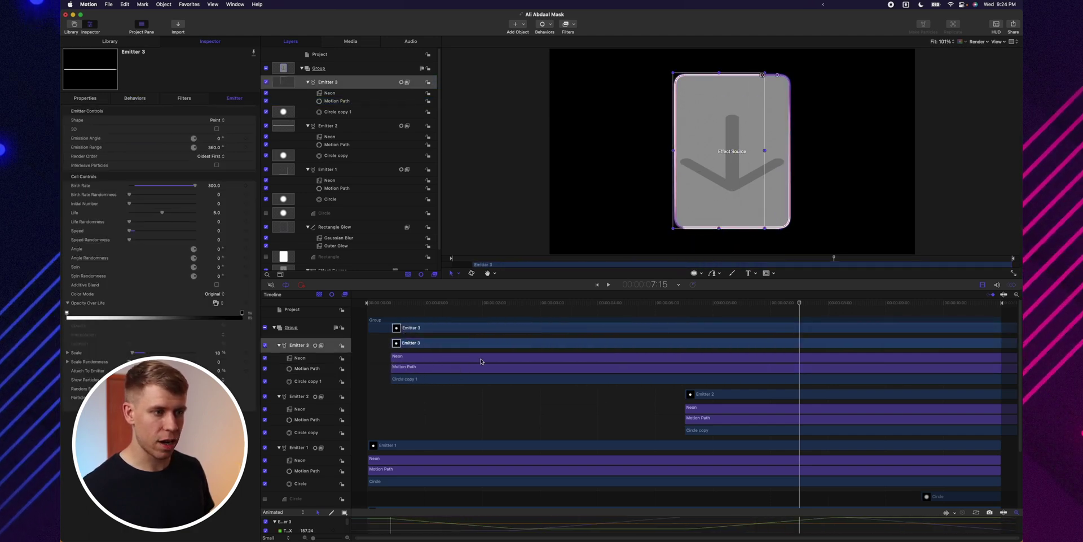
pyautogui.moveTo(591, 345); pyautogui.dragTo(460, 346)
pyautogui.moveTo(569, 347); pyautogui.dragTo(423, 351)
pyautogui.moveTo(575, 344); pyautogui.dragTo(543, 346)
# - Rewind the playhead to the first frame and enlarge the canvas view
pyautogui.click(536, 303)
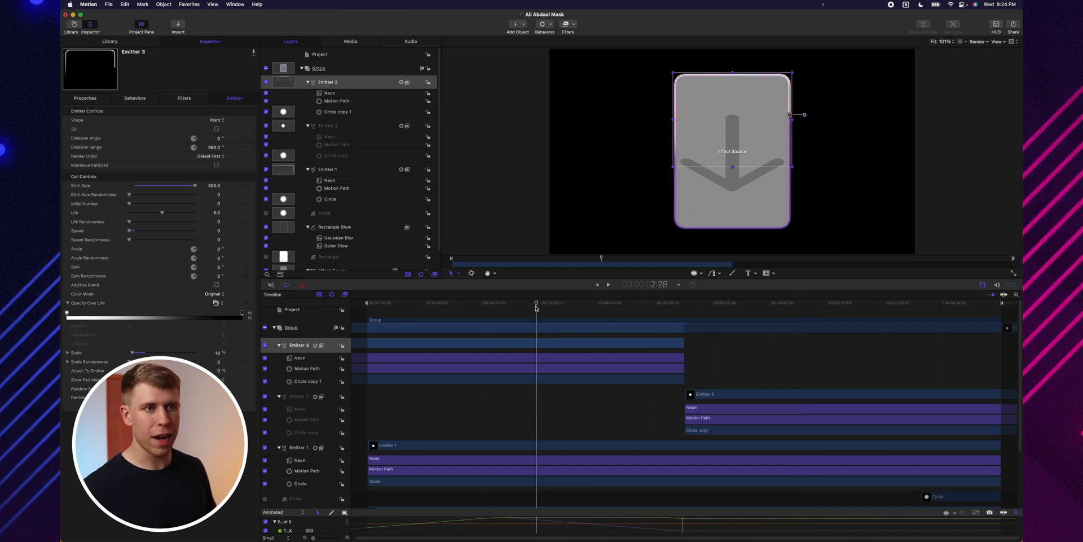
pyautogui.moveTo(534, 303); pyautogui.dragTo(367, 304)
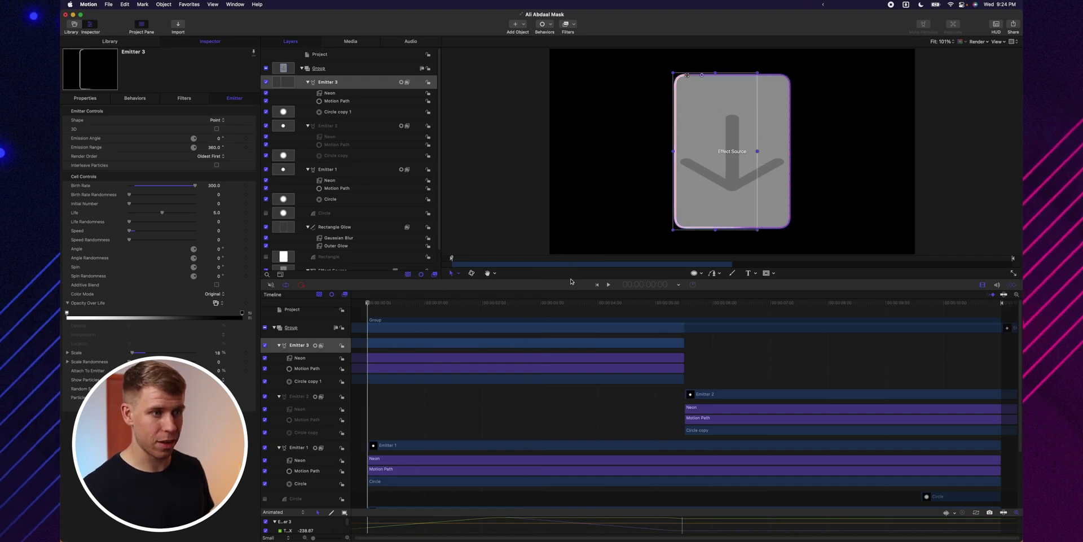
pyautogui.moveTo(577, 293); pyautogui.dragTo(560, 389)
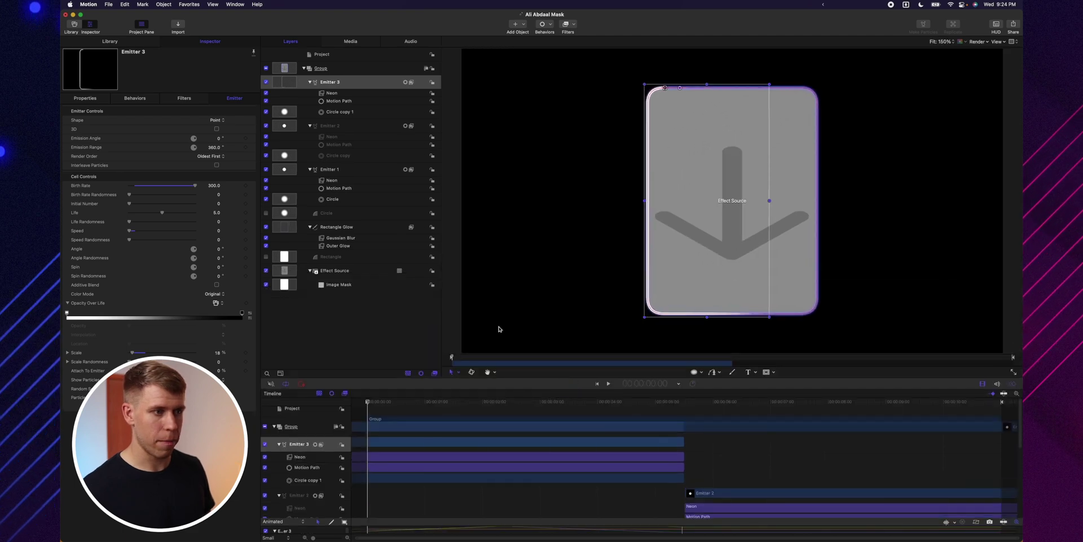
pyautogui.click(447, 317)
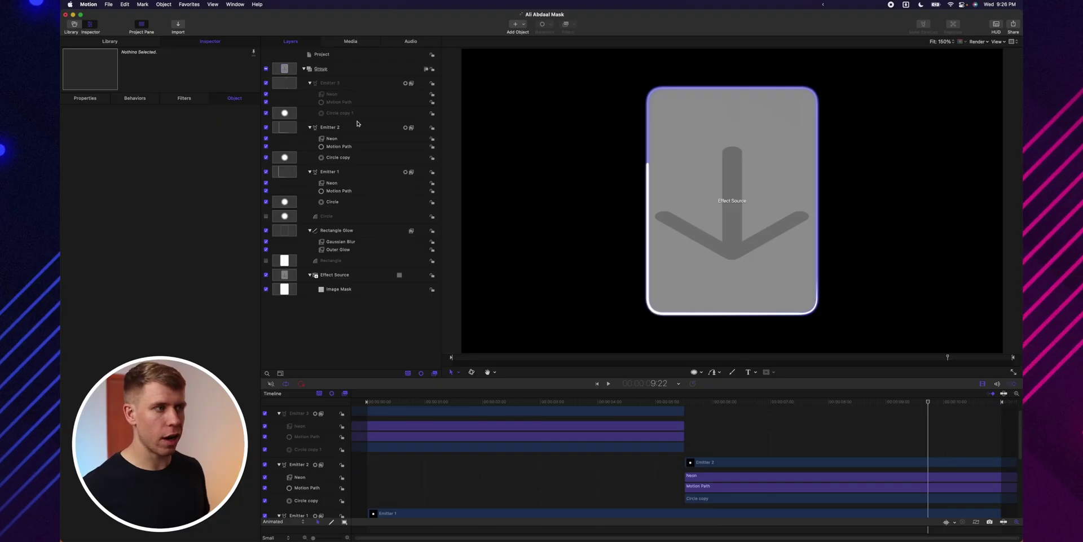
# - Move Emitter 3 into a new top-level Group 1, add the other emitters, and collapse it
pyautogui.click(344, 83)
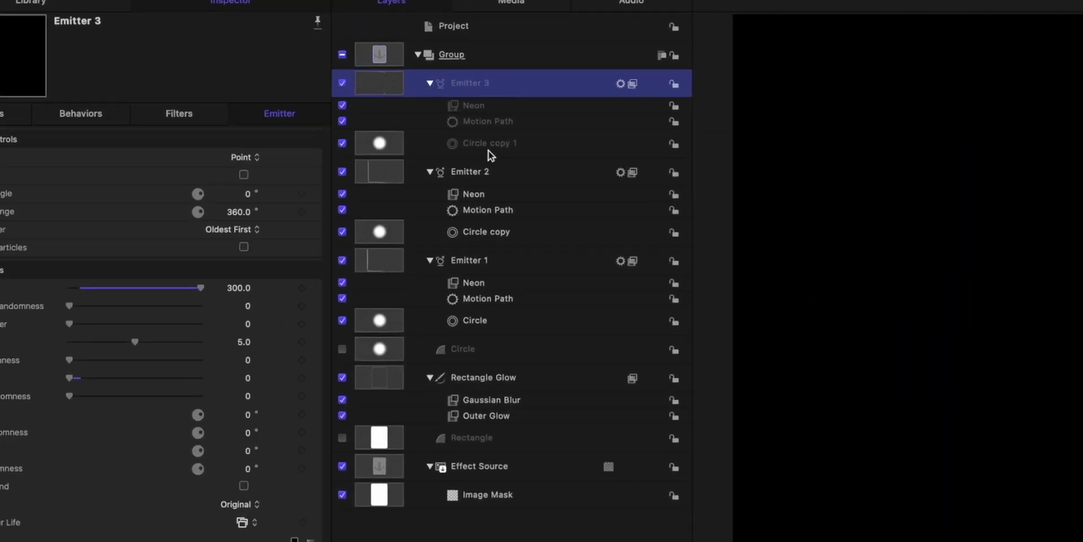
pyautogui.click(485, 175)
pyautogui.moveTo(421, 180)
pyautogui.mouseDown()
pyautogui.moveTo(416, 92)
pyautogui.moveTo(419, 172)
pyautogui.mouseUp()
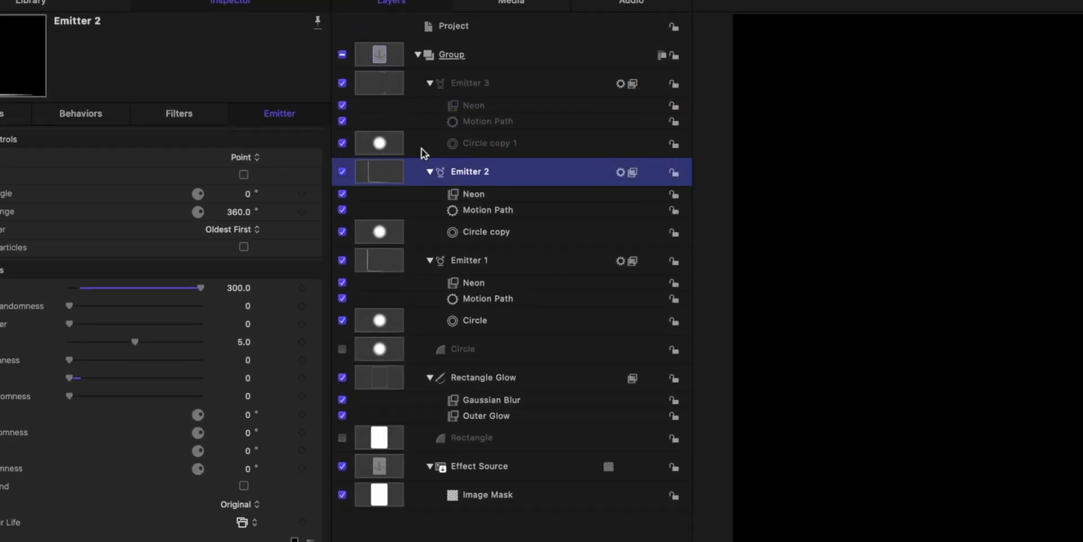
pyautogui.moveTo(422, 84); pyautogui.dragTo(421, 48)
pyautogui.moveTo(422, 85); pyautogui.dragTo(421, 63)
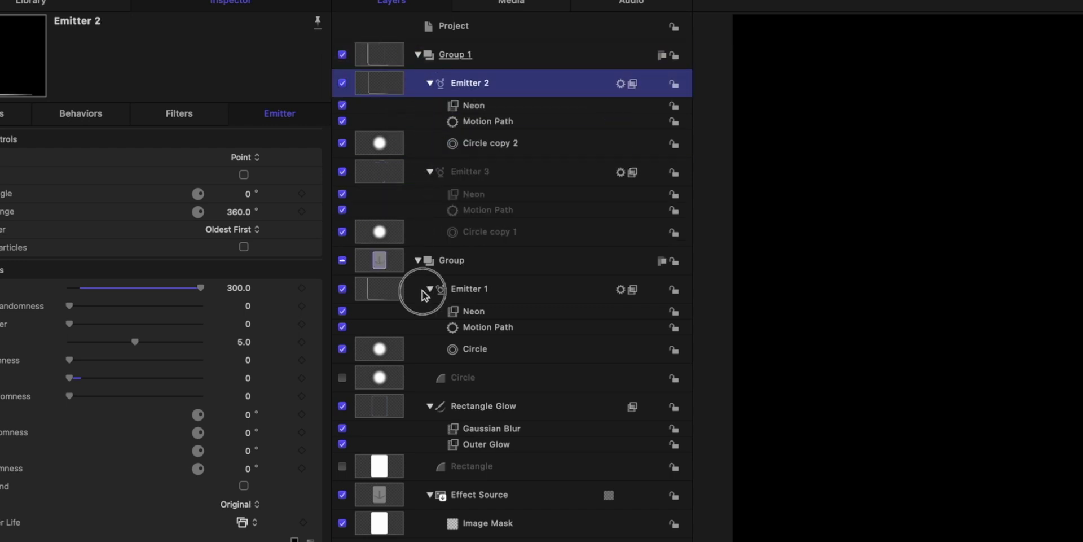
pyautogui.moveTo(422, 292); pyautogui.dragTo(417, 59)
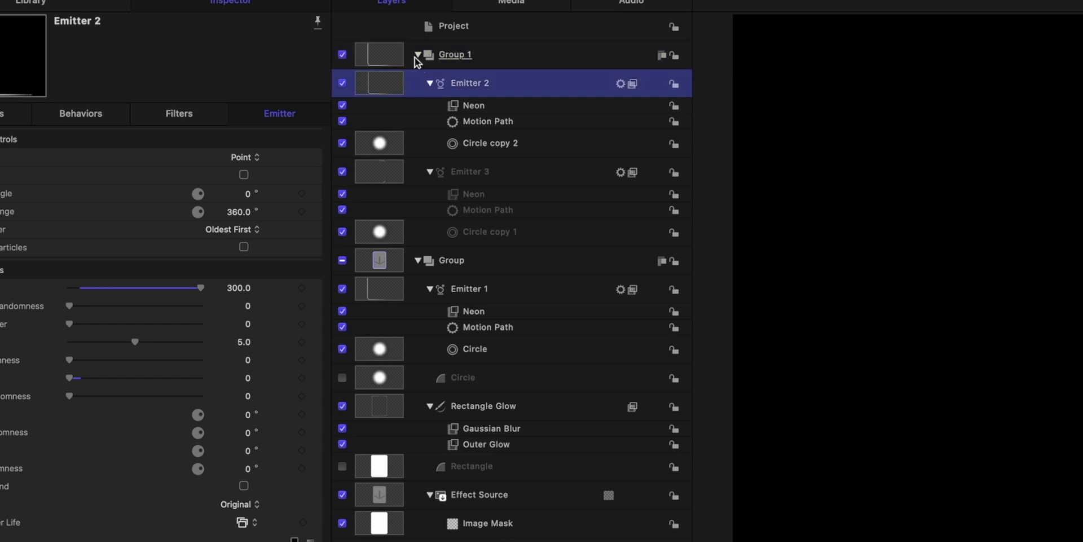
pyautogui.click(417, 54)
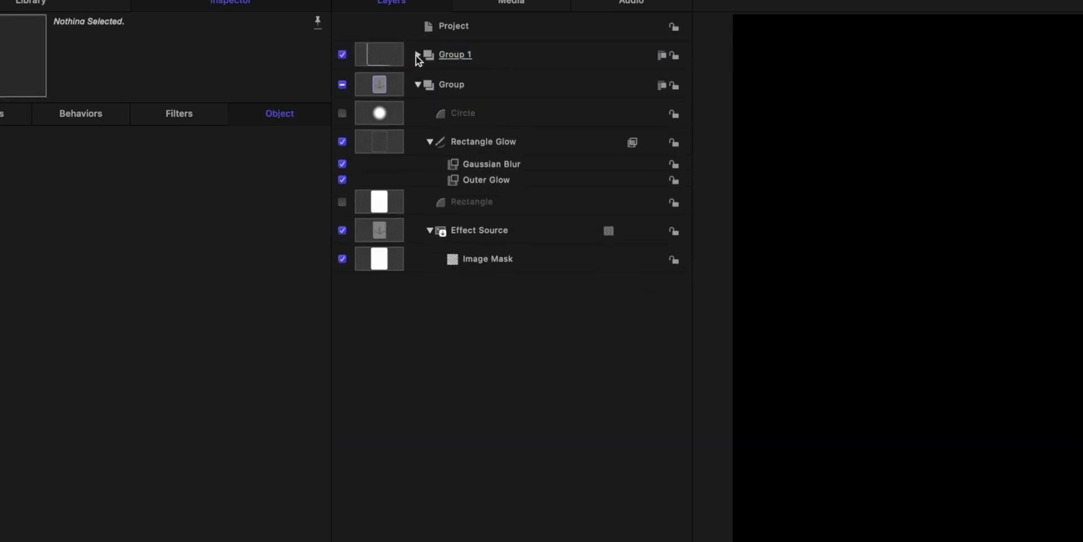
pyautogui.click(480, 60)
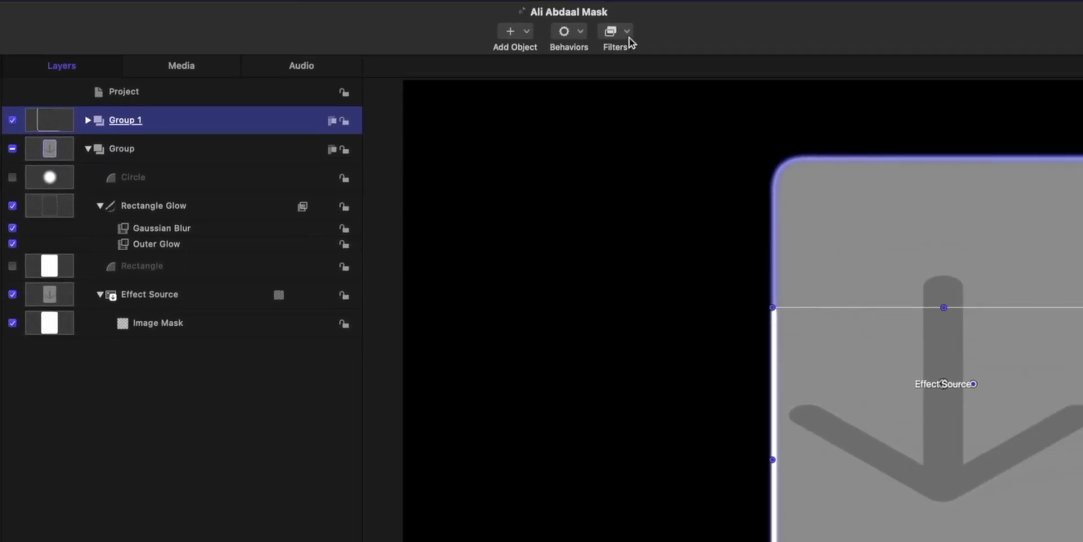
# - Apply a Color > Colorize filter to Group 1
pyautogui.click(627, 34)
pyautogui.moveTo(685, 354)
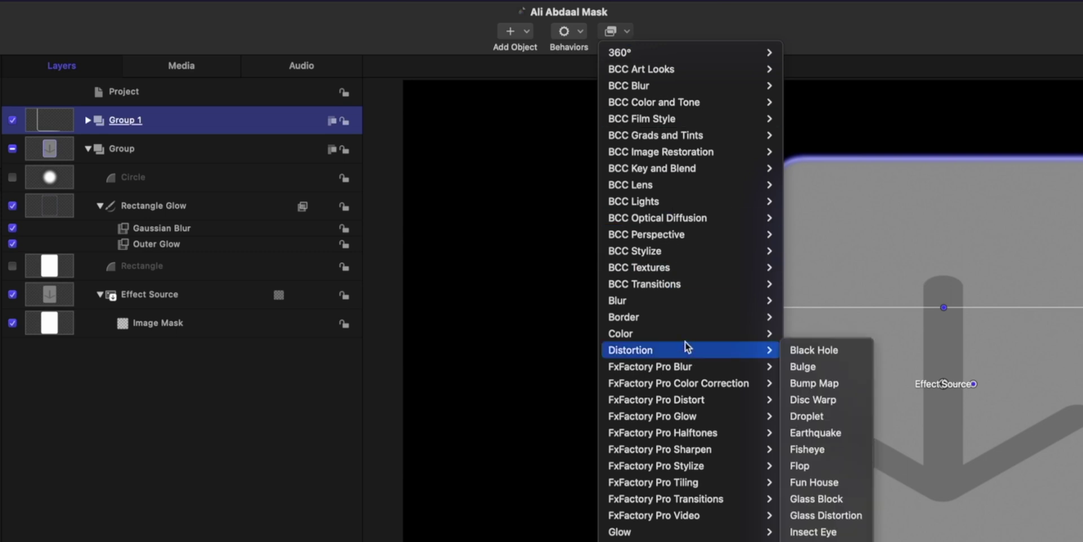
pyautogui.moveTo(688, 335)
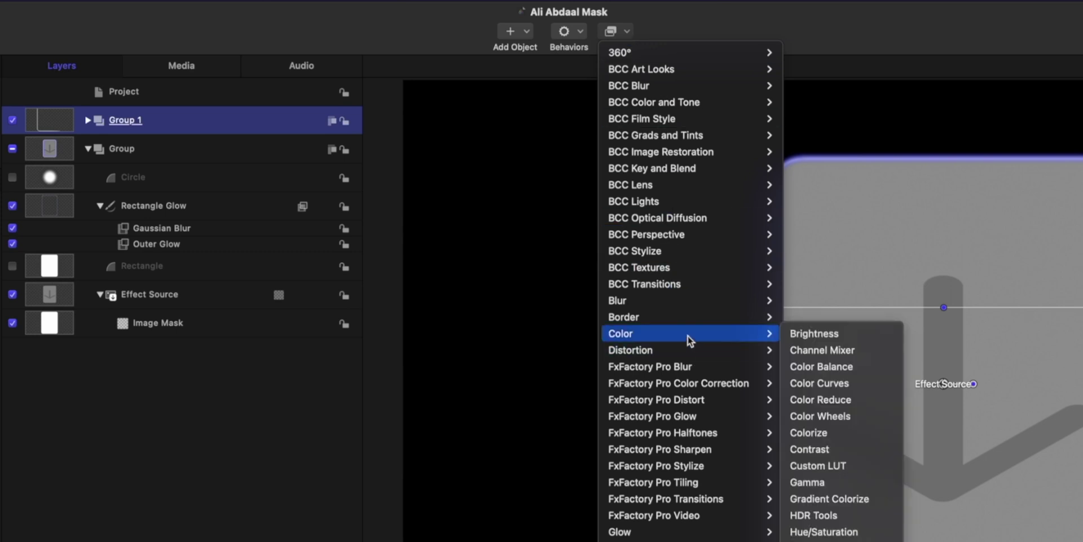
pyautogui.click(819, 432)
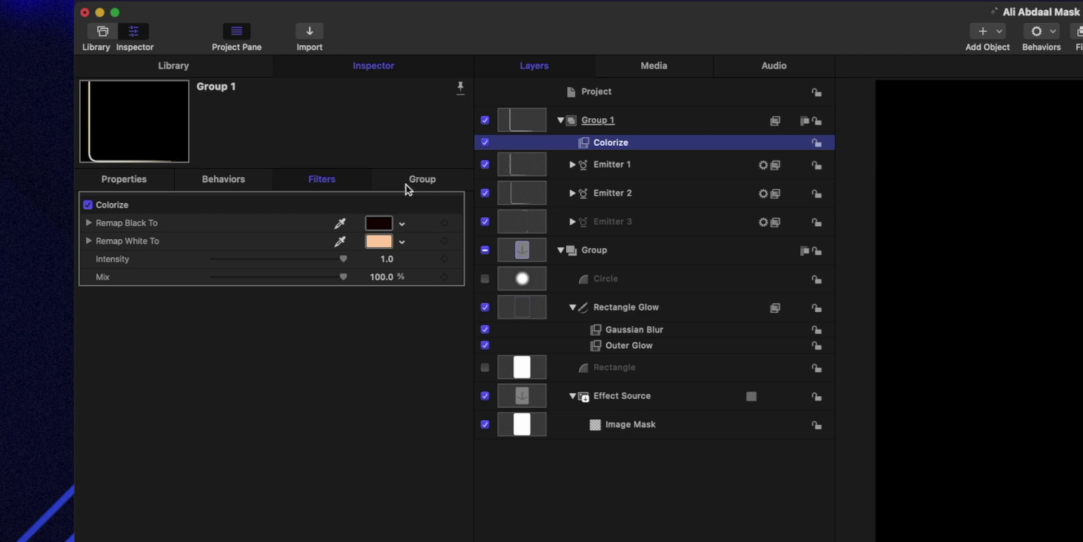
# - Set Colorize's Remap Black To colour and Remap White To green, then preview playback
pyautogui.click(402, 226)
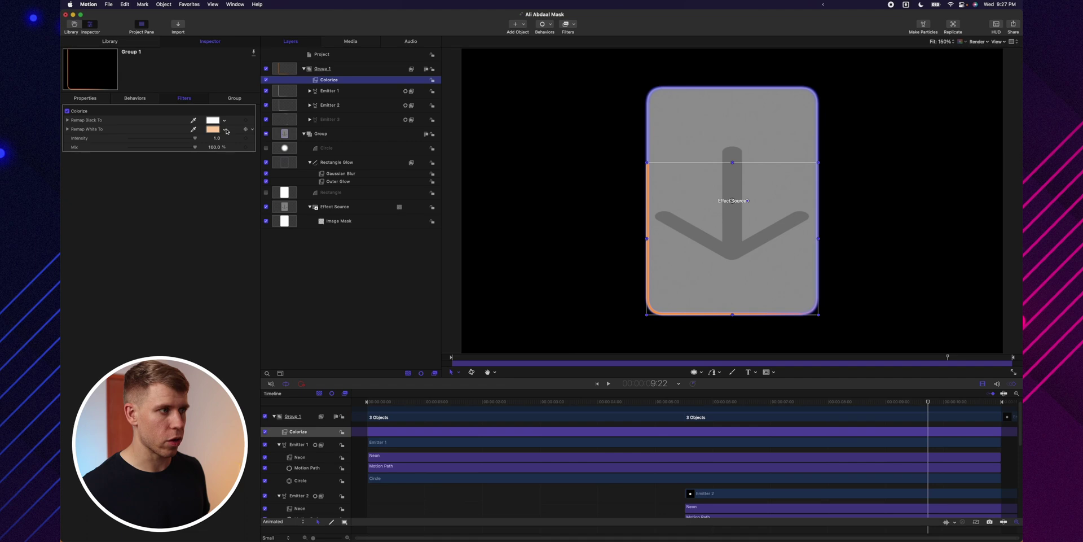
pyautogui.click(401, 241)
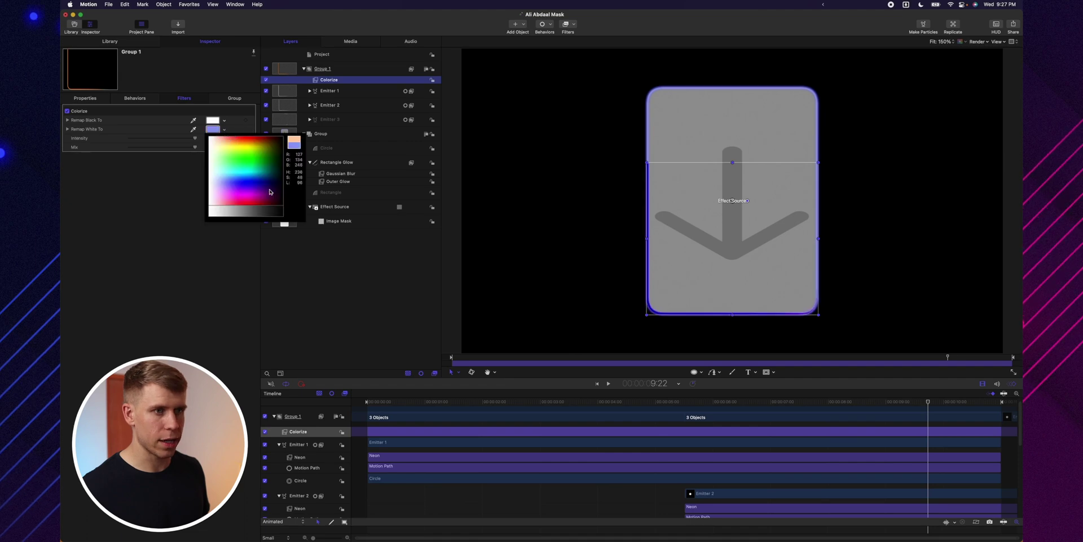
pyautogui.click(248, 153)
pyautogui.click(321, 293)
pyautogui.press('space')
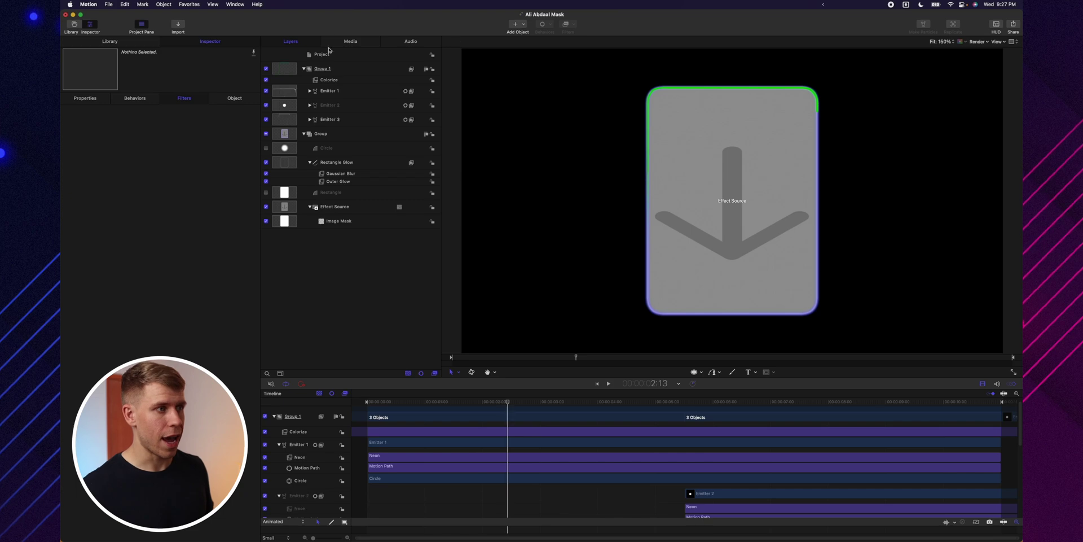
# - Change the Colorize Remap White To colour from green to a light tone
pyautogui.click(329, 80)
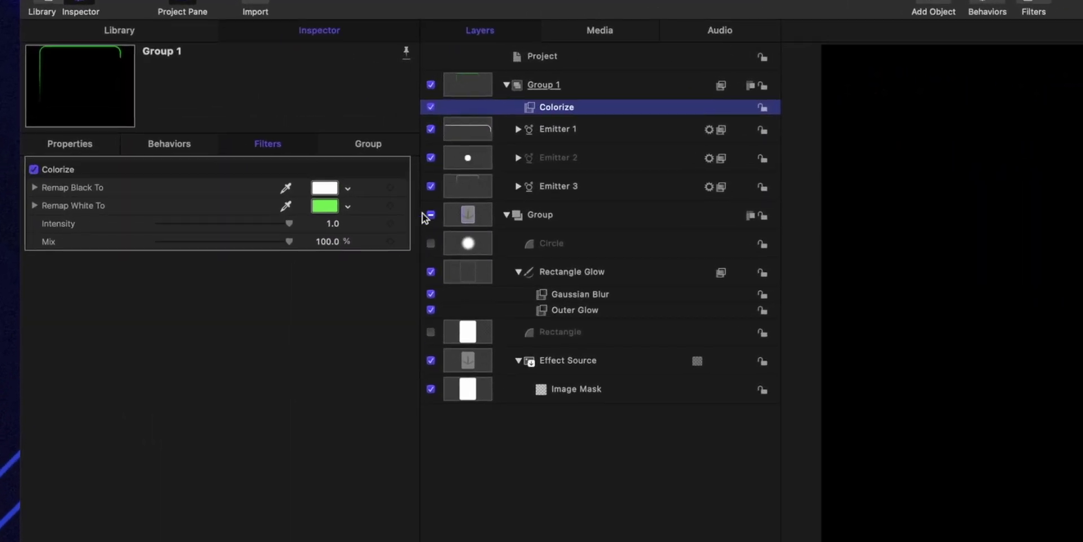
pyautogui.click(405, 207)
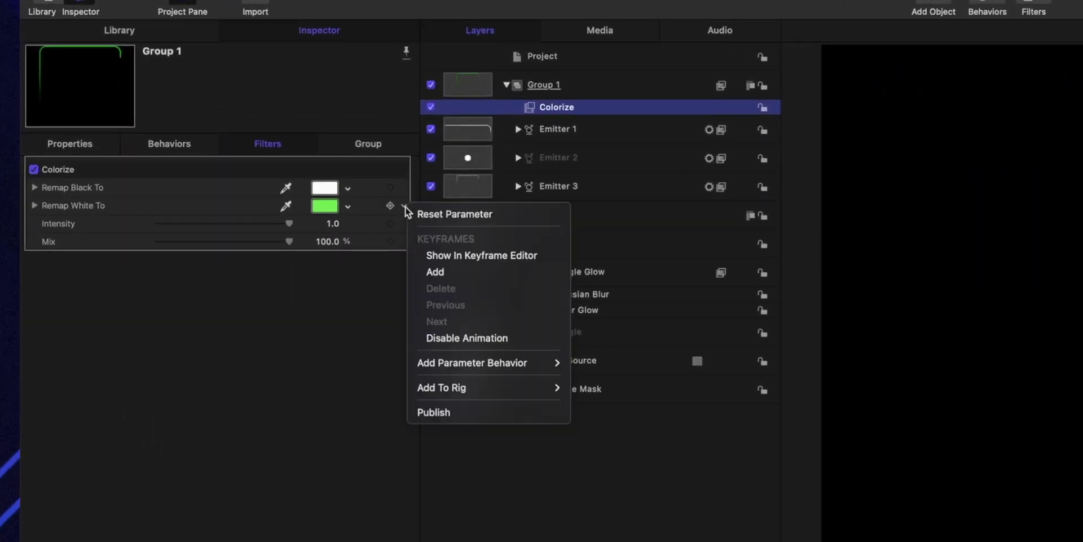
pyautogui.click(426, 416)
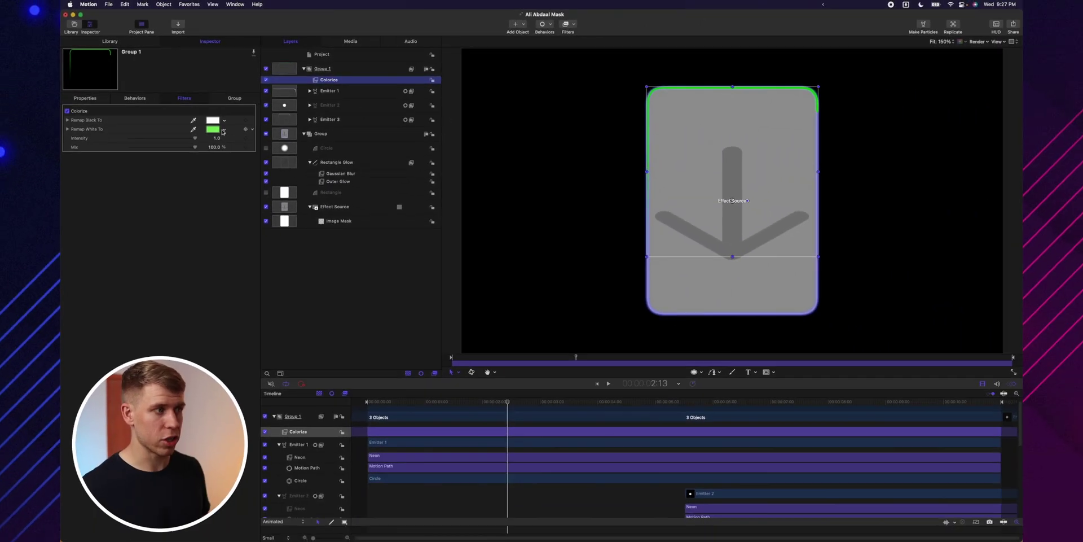
pyautogui.click(348, 205)
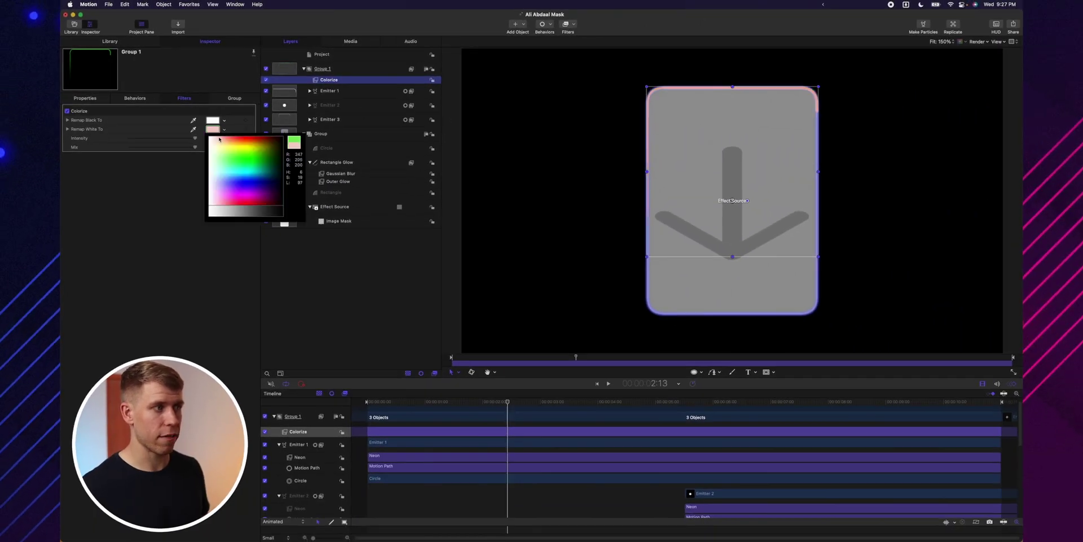
pyautogui.click(209, 215)
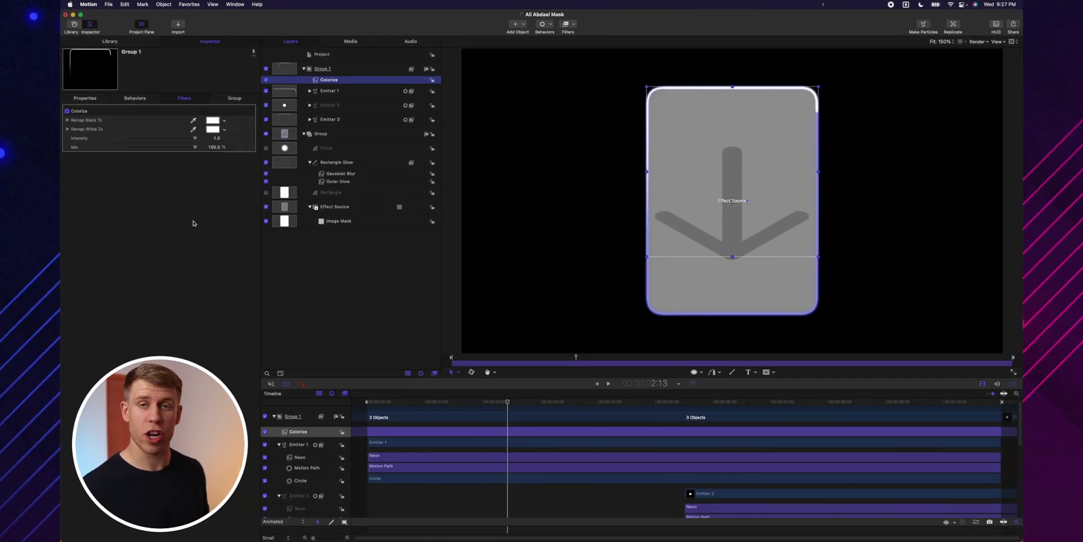